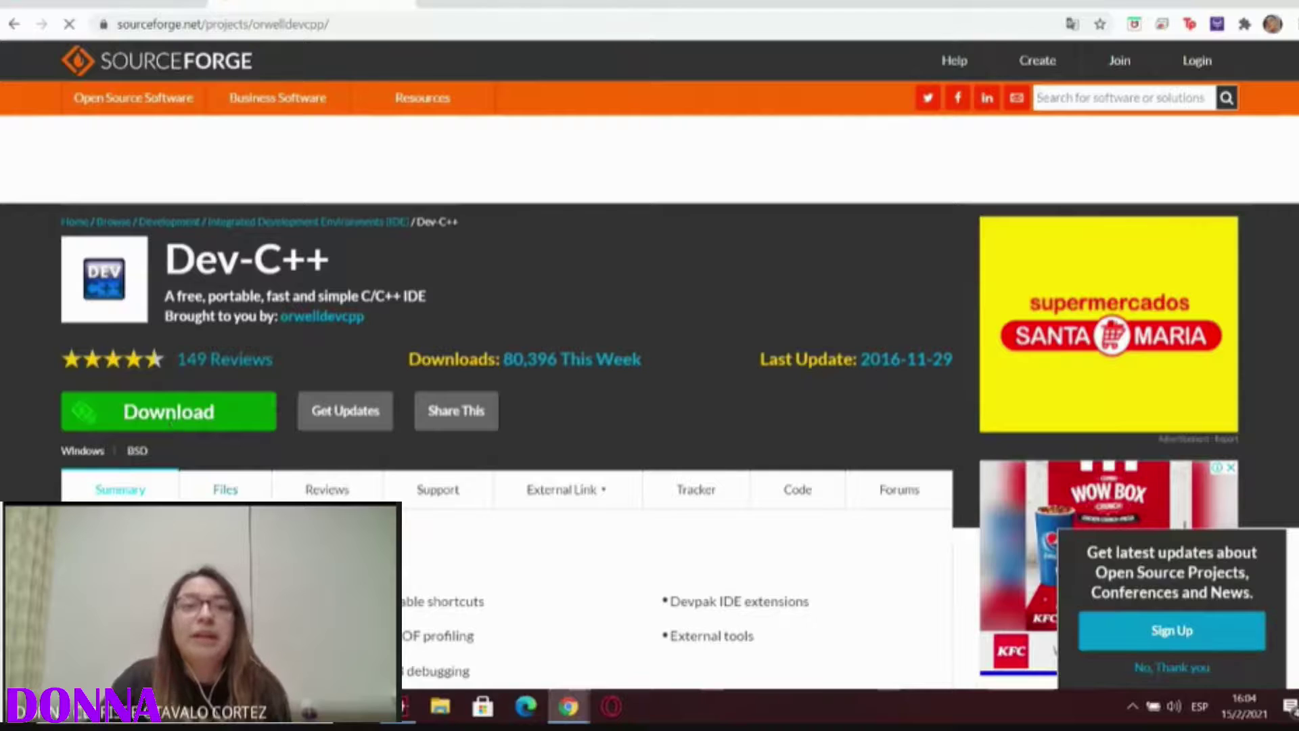
# Start downloading the Dev-C++ installer from its SourceForge project page.
pyautogui.click(171, 421)
pyautogui.scroll(-1, 247, 473)
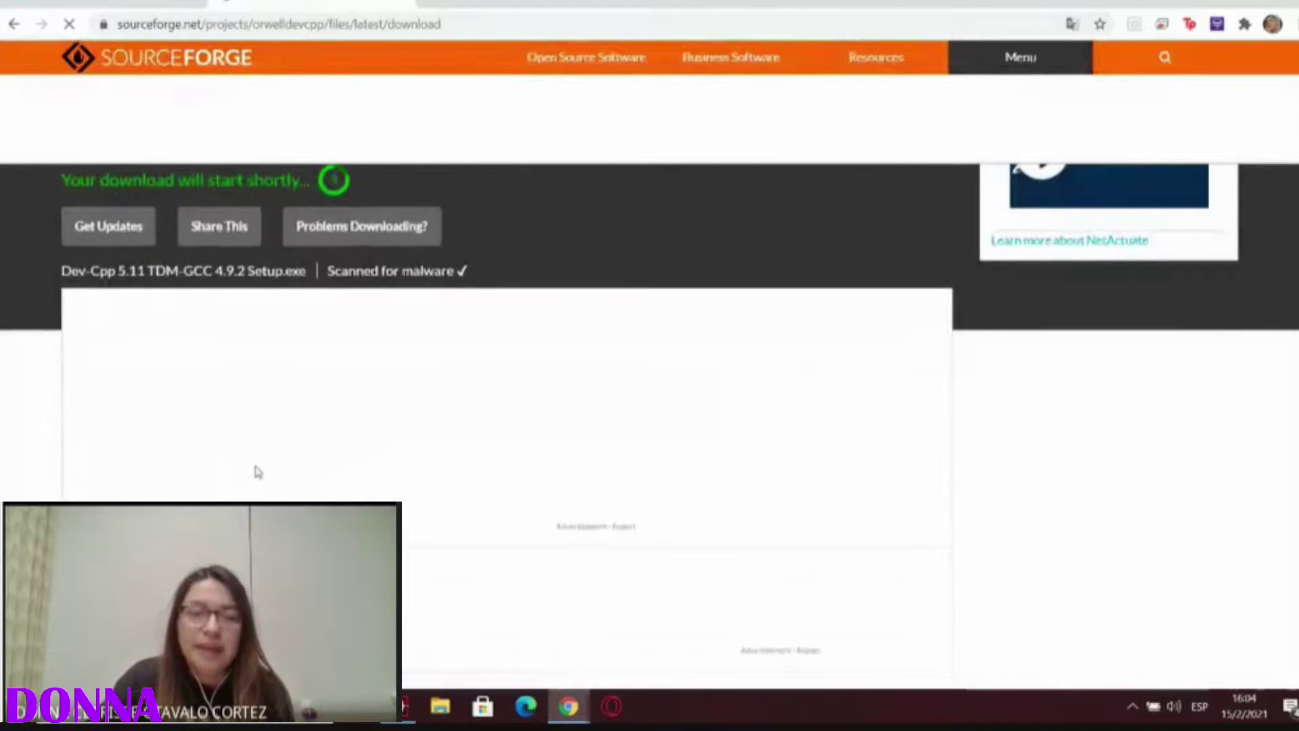
# Examine the Dev-C++ download page, including its additional details, recent activity and top IDE projects.
pyautogui.scroll(-8, 258, 472)
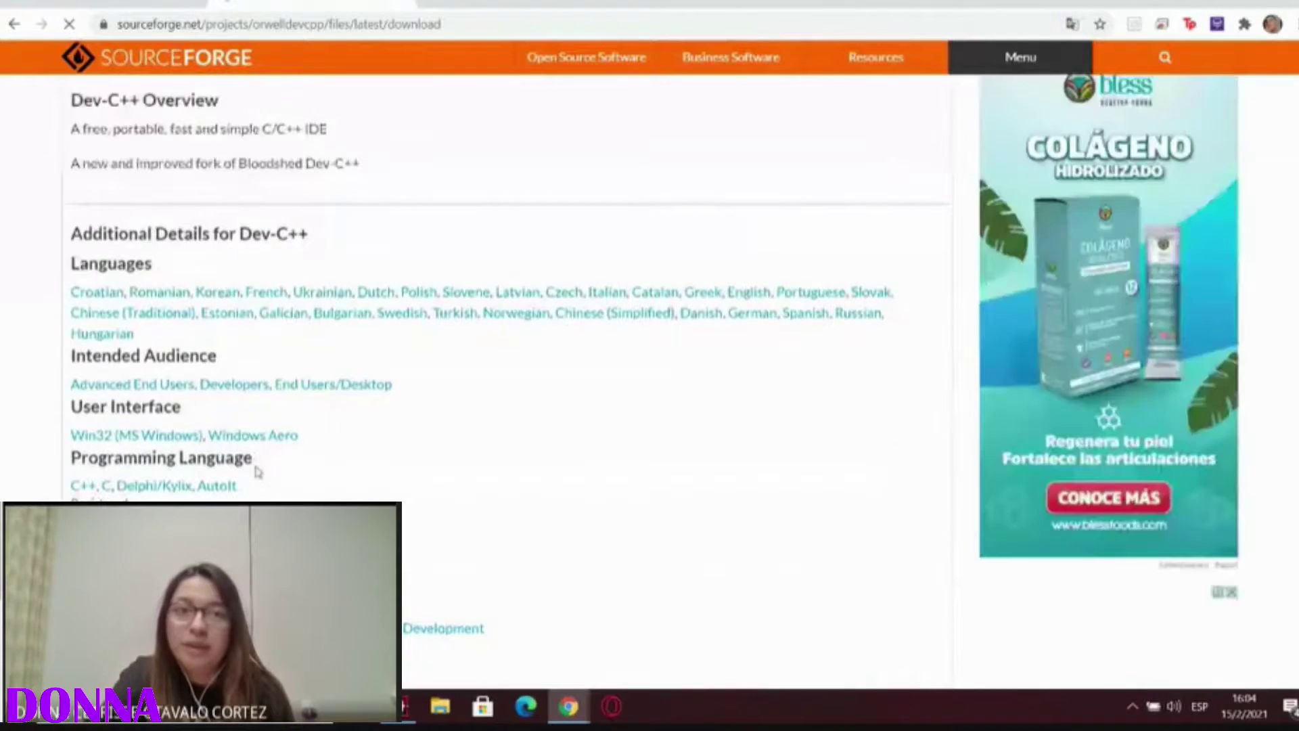
pyautogui.scroll(-2, 254, 472)
pyautogui.scroll(1, 130, 458)
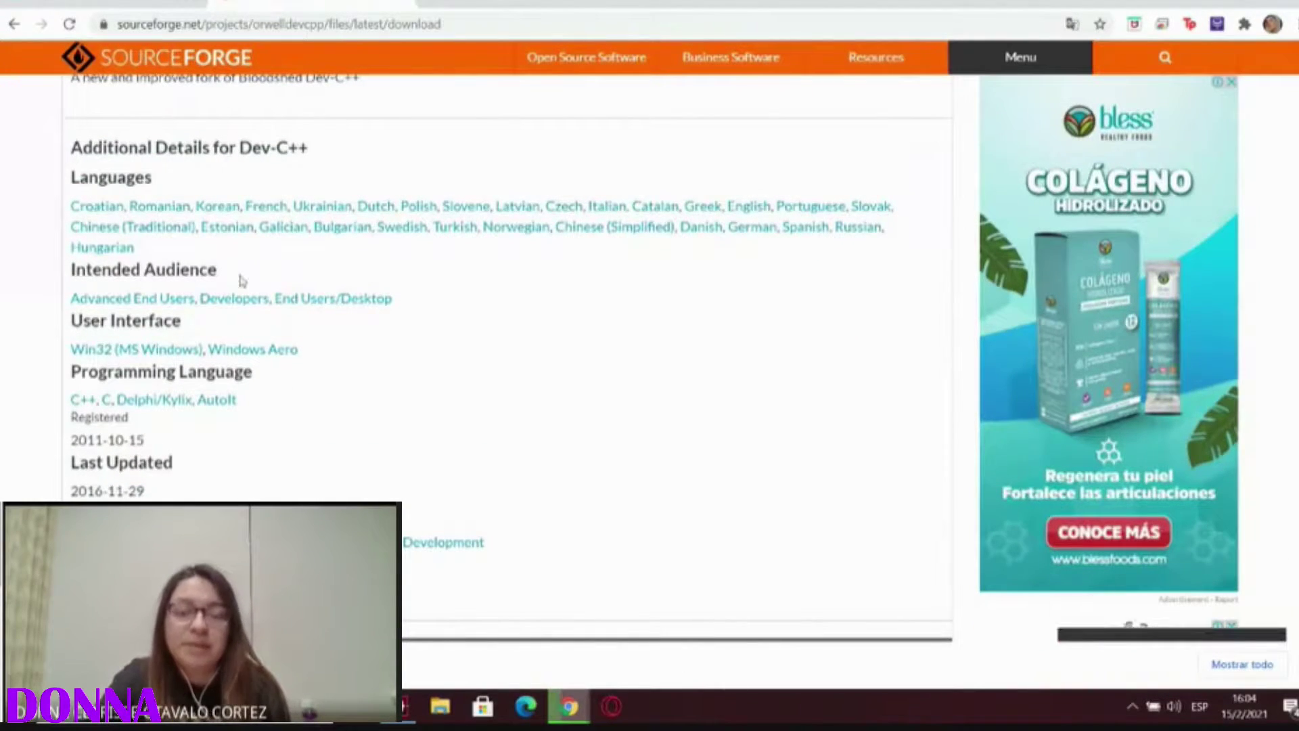
pyautogui.scroll(-2, 269, 396)
pyautogui.scroll(1, 186, 484)
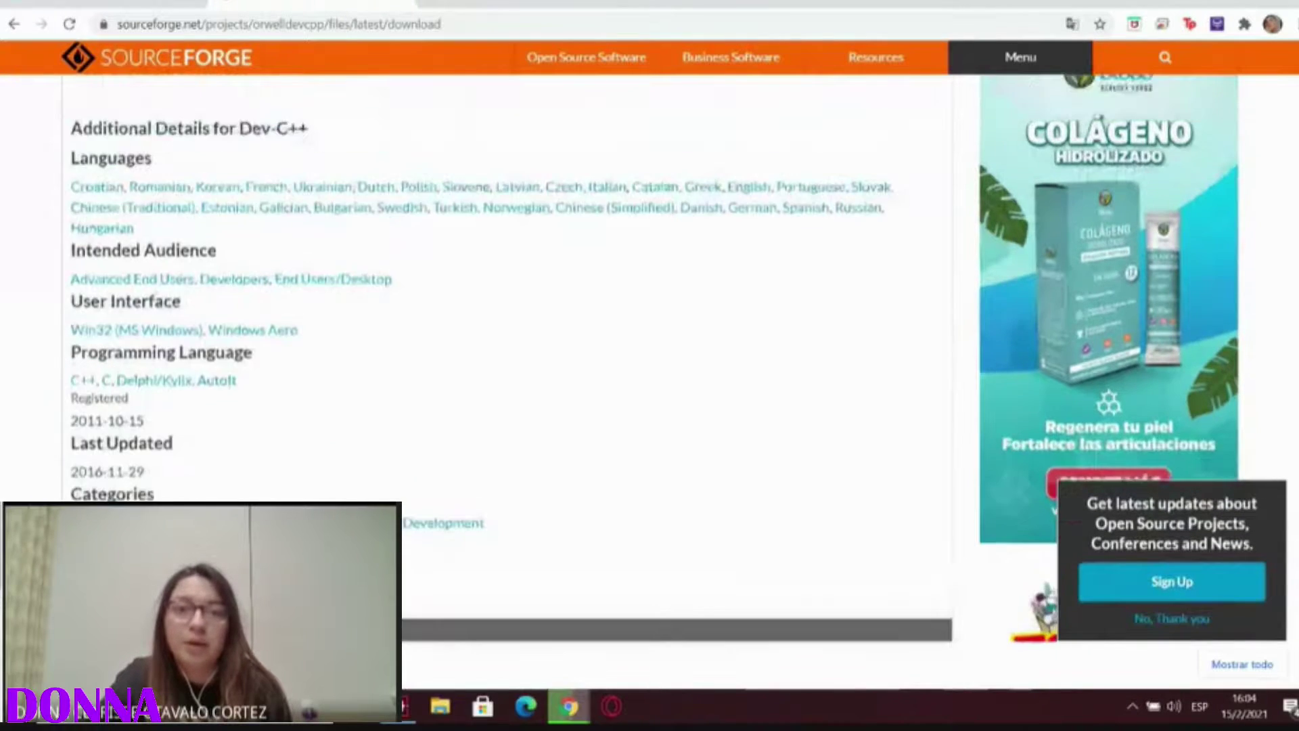
pyautogui.scroll(-6, 186, 484)
pyautogui.scroll(-6, 508, 379)
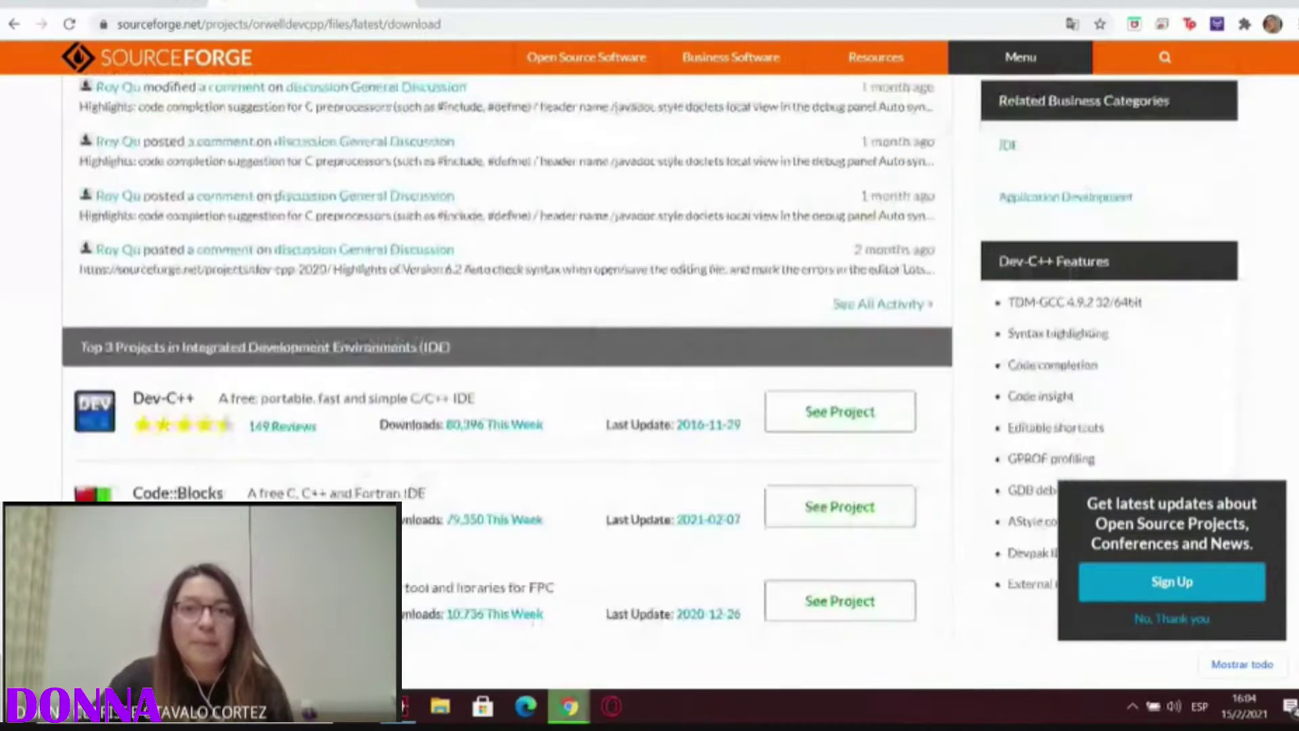
pyautogui.scroll(9, 508, 379)
pyautogui.scroll(10, 508, 379)
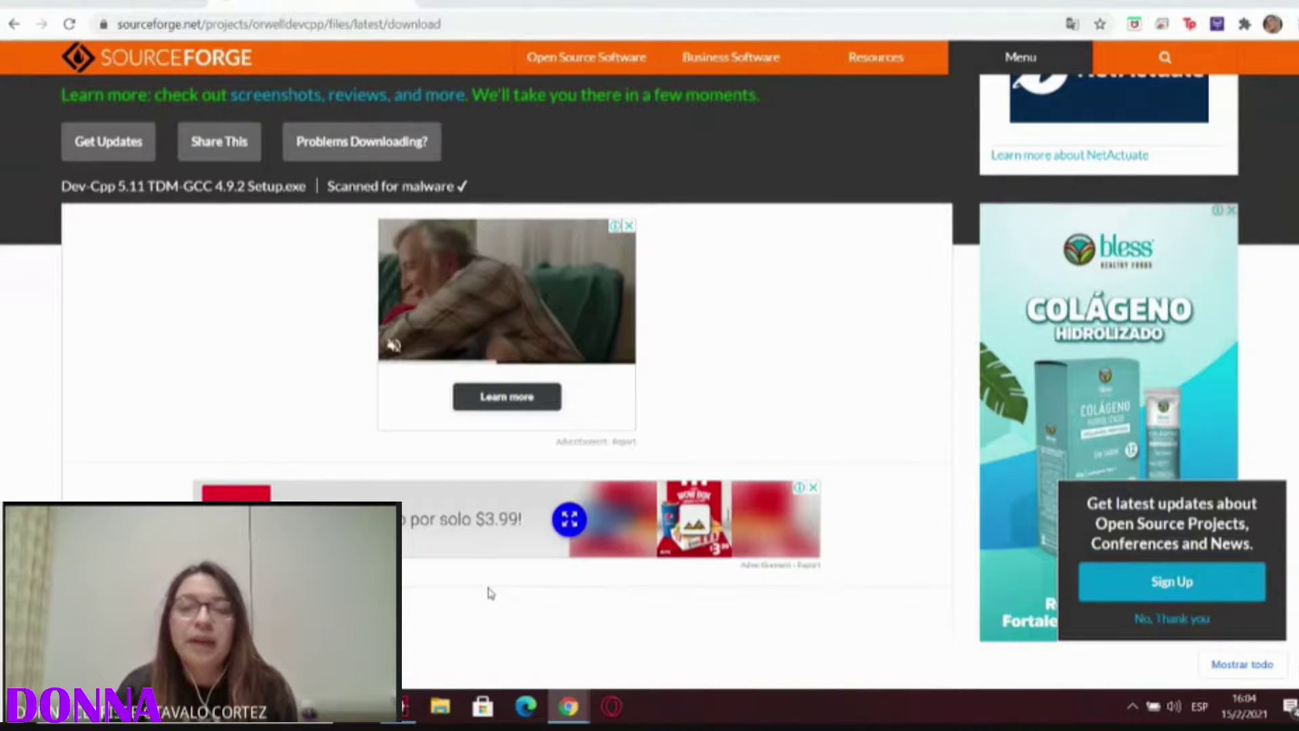
# Show the Descargas folder in File Explorer and close the extra Explorer window.
pyautogui.press('super+e')
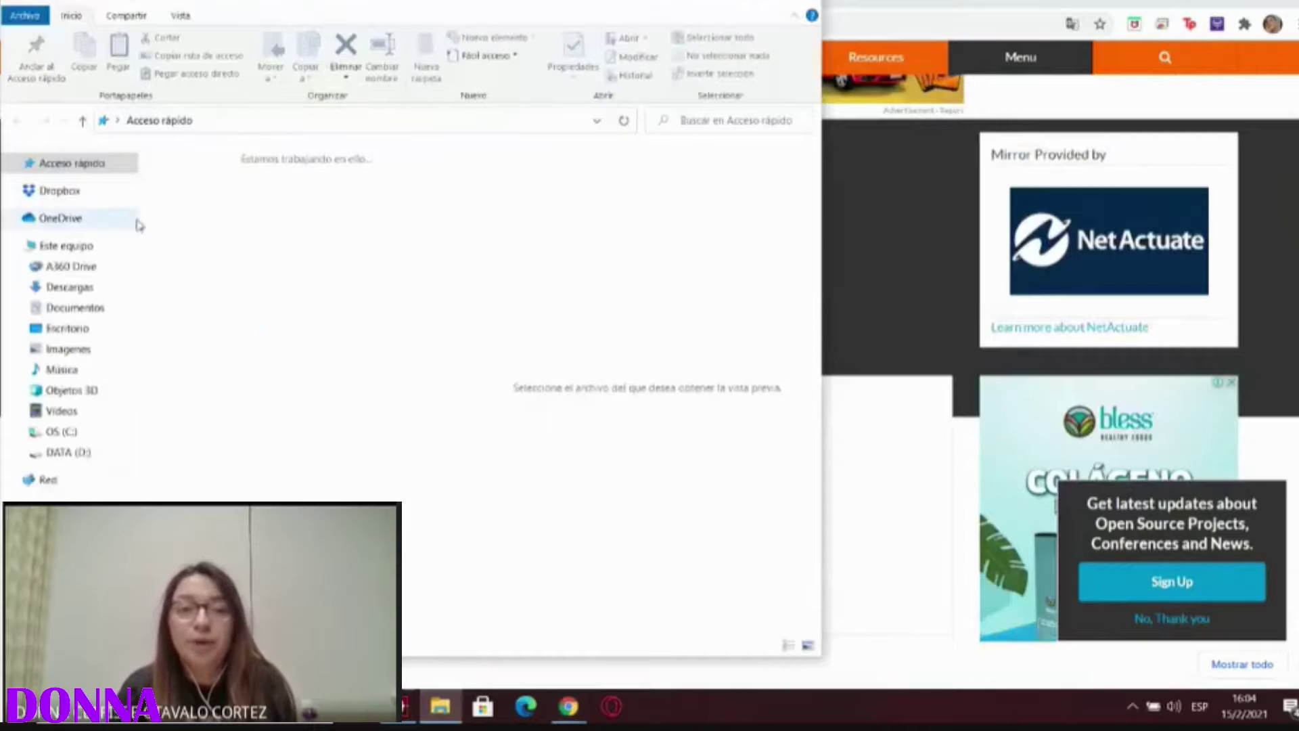
pyautogui.click(73, 288)
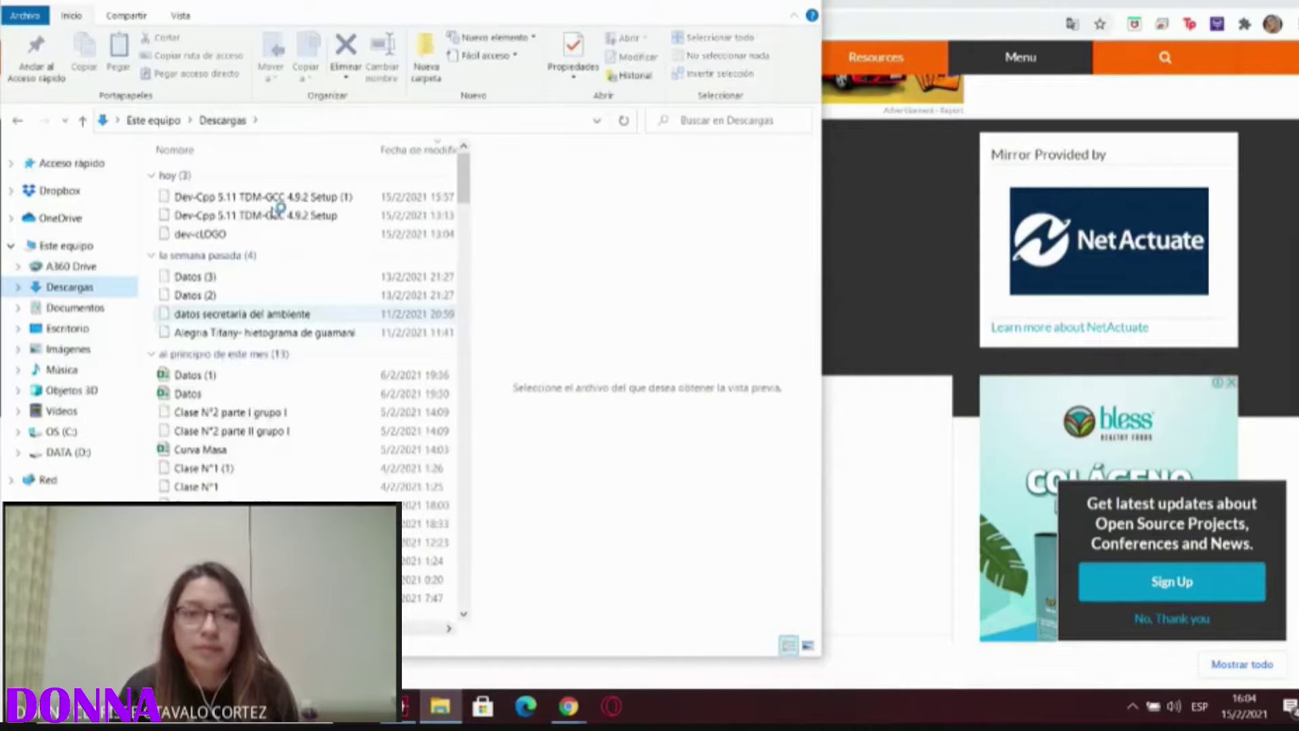
pyautogui.press('super+e')
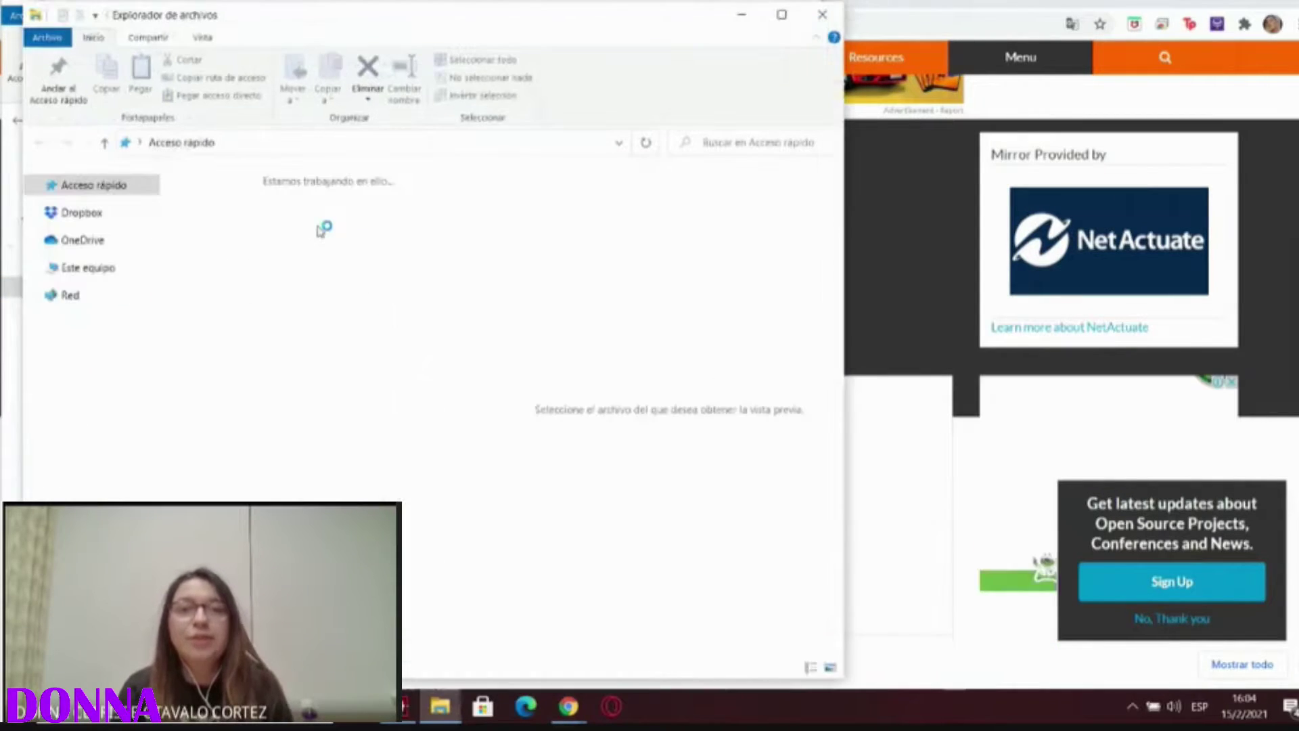
pyautogui.click(835, 23)
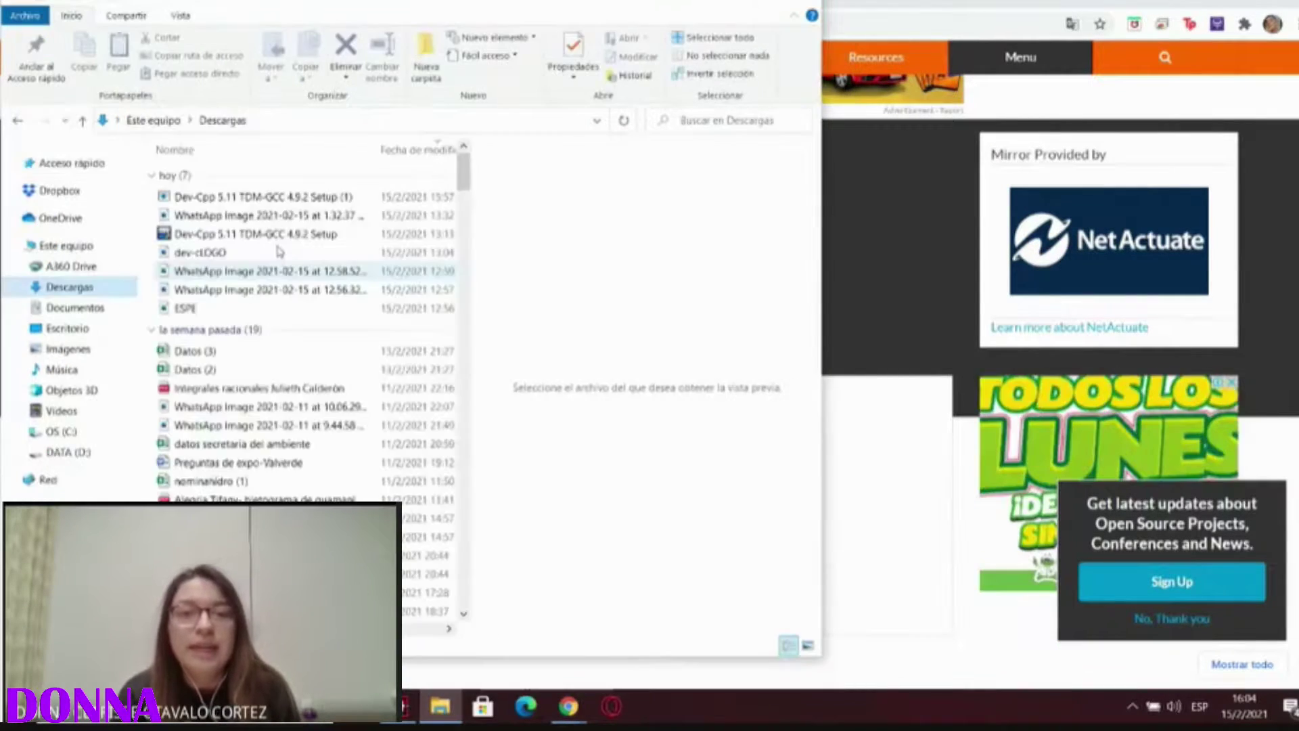
# Run the downloaded installer Dev-Cpp 5.11 TDM-GCC 4.9.2 Setup as administrator.
pyautogui.click(233, 215)
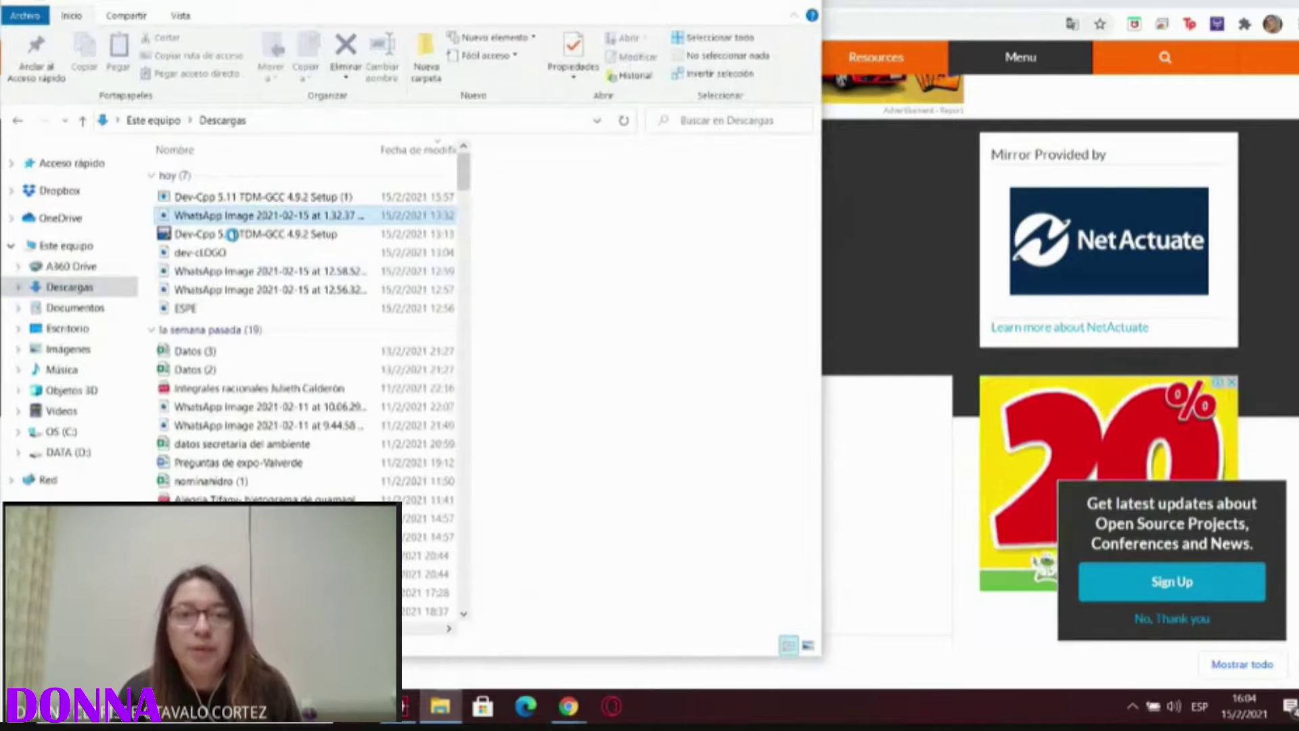
pyautogui.rightClick(261, 216)
pyautogui.click(287, 78)
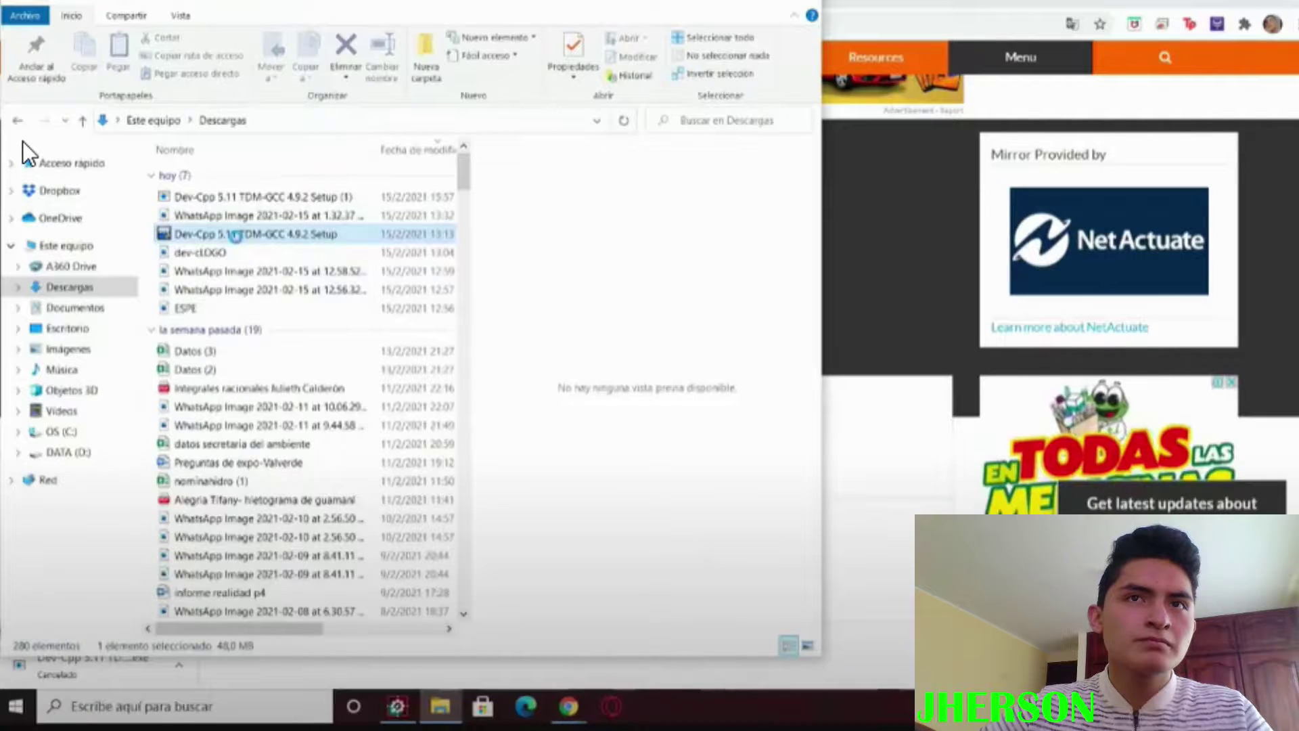
pyautogui.rightClick(233, 234)
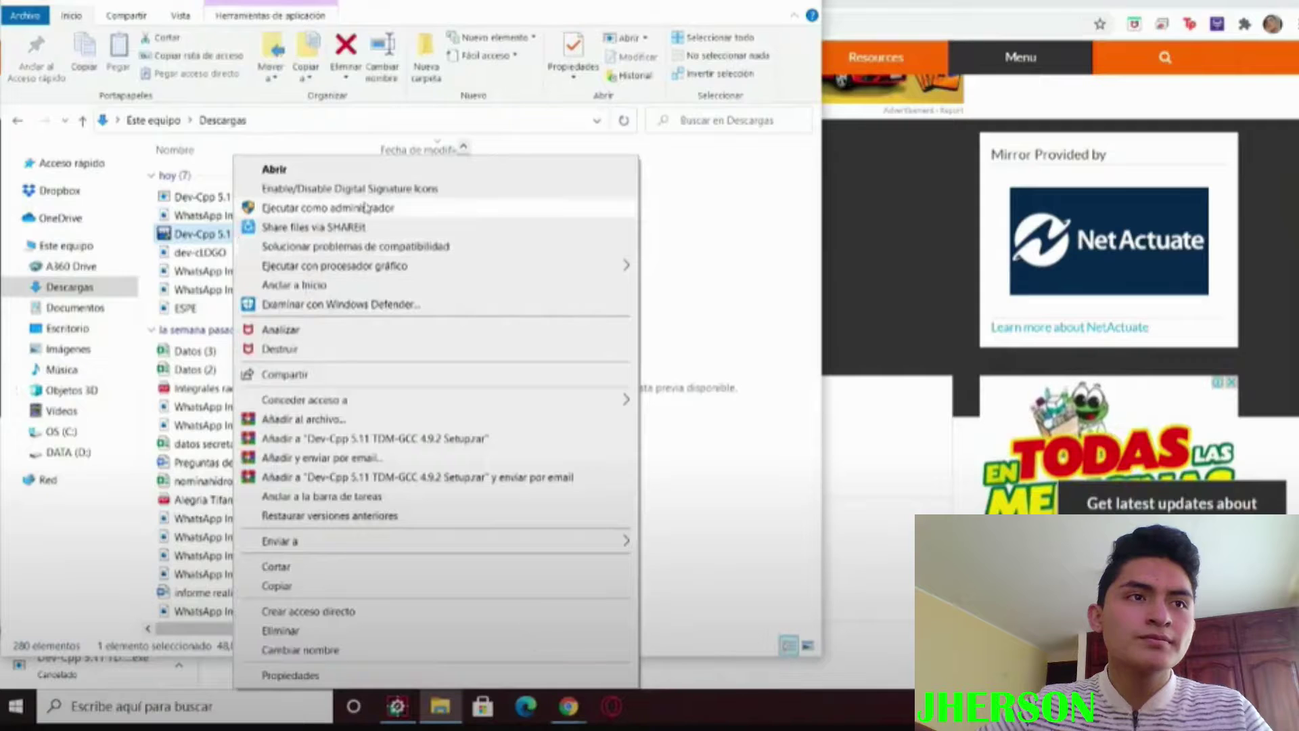
pyautogui.click(366, 209)
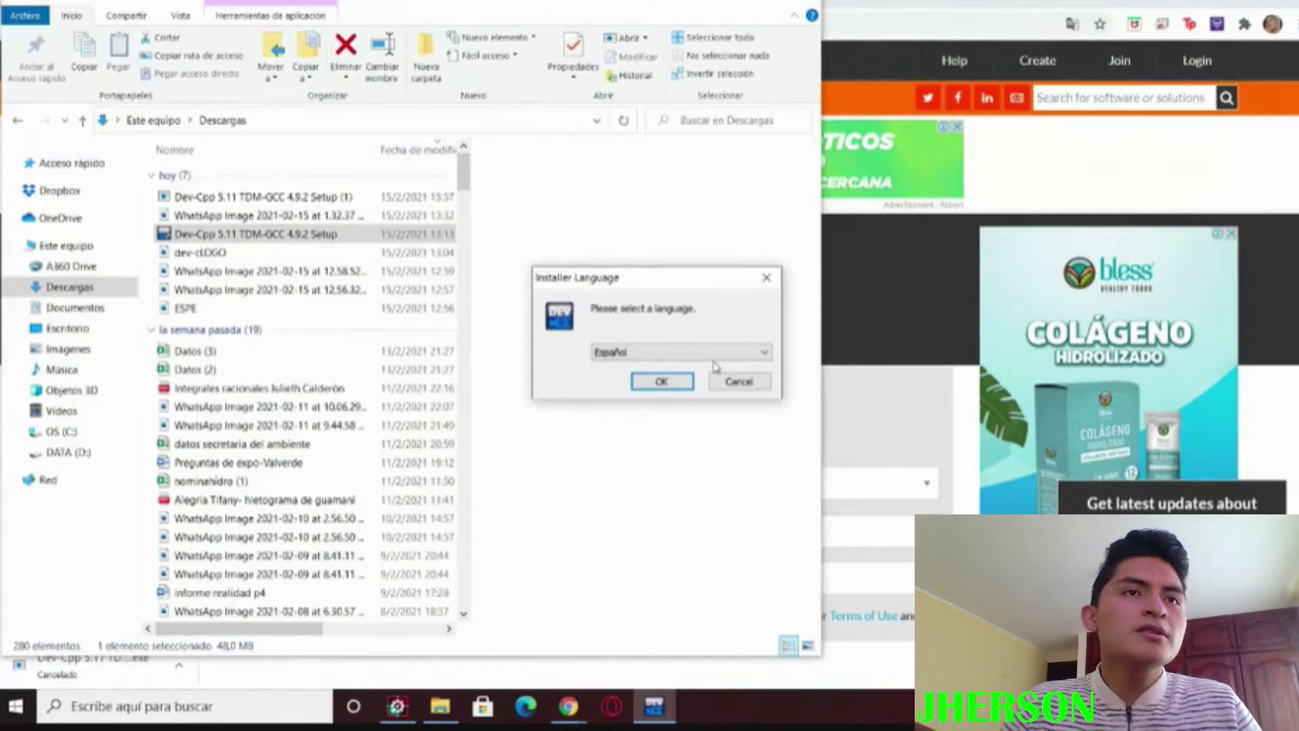
# Set the installer language to English and continue to the license agreement.
pyautogui.press('XF86AudioMicMute')
pyautogui.press('XF86AudioMicMute')
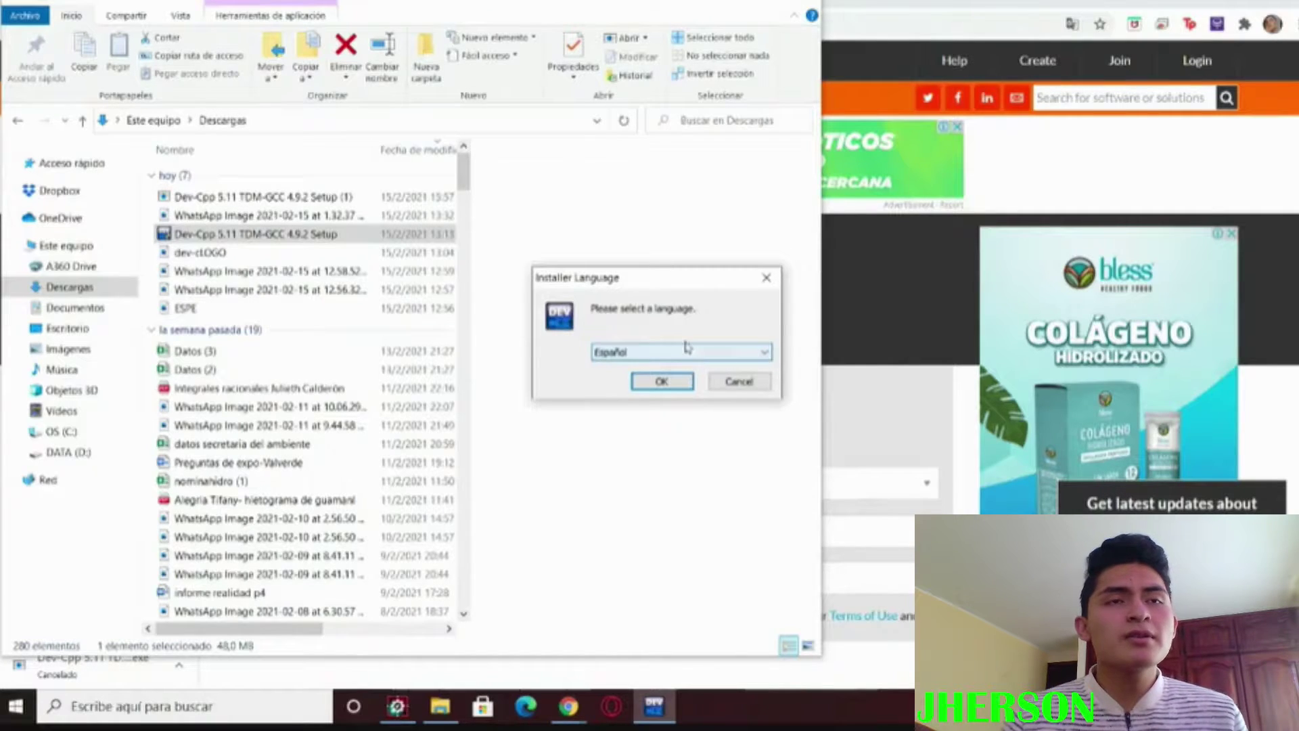
pyautogui.click(748, 354)
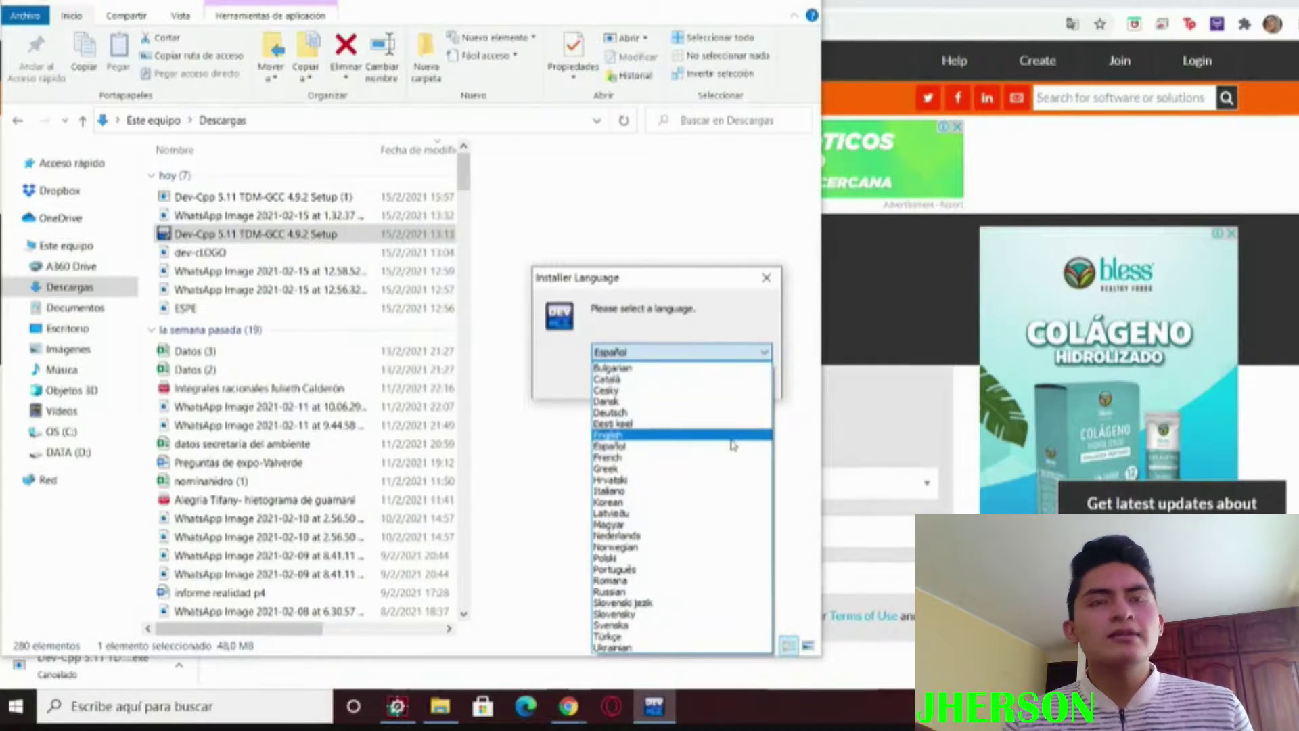
pyautogui.click(731, 435)
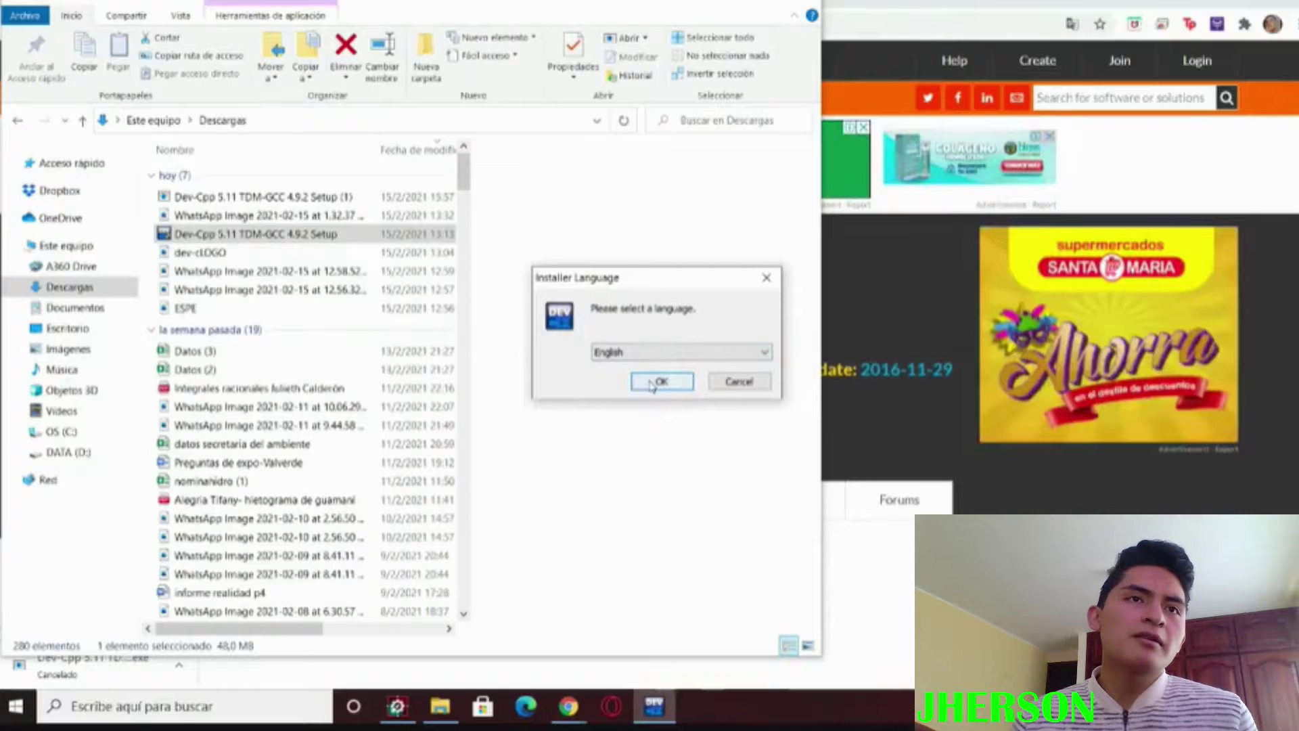
pyautogui.click(651, 383)
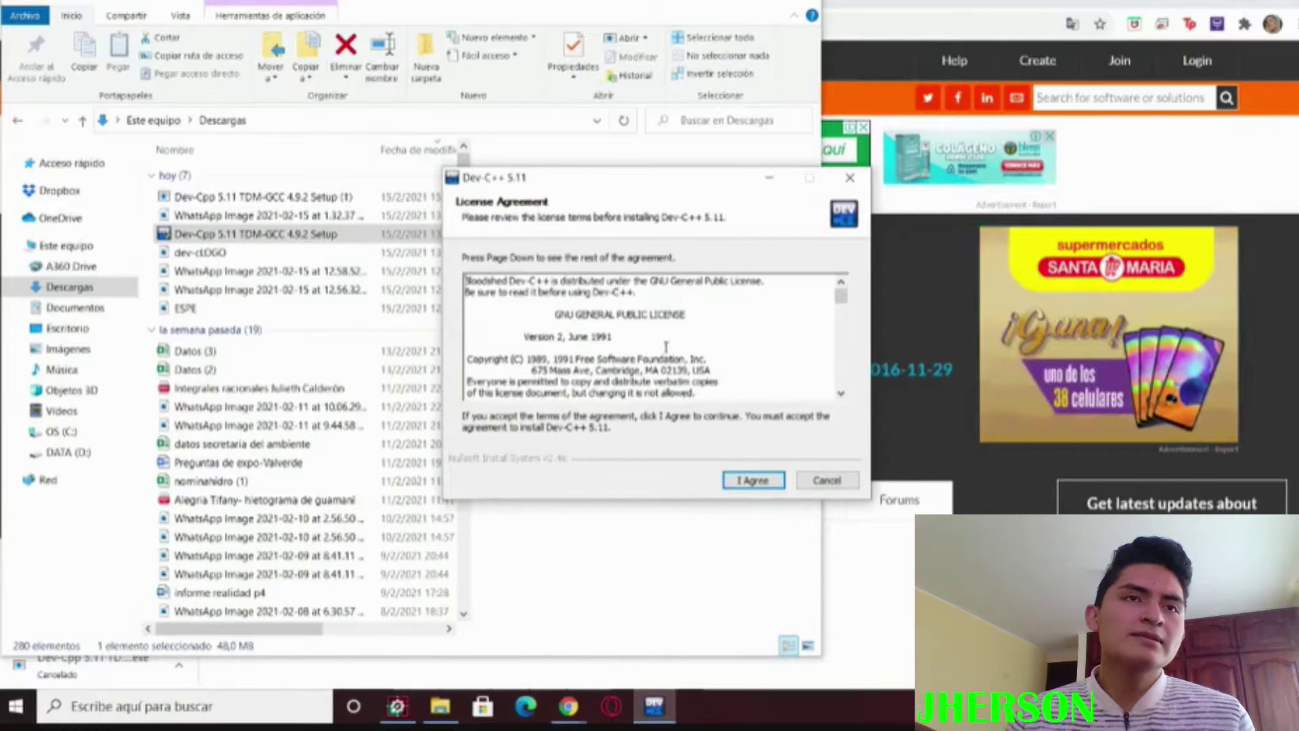
# Read through the GNU General Public License terms and accept the agreement.
pyautogui.scroll(-8, 666, 347)
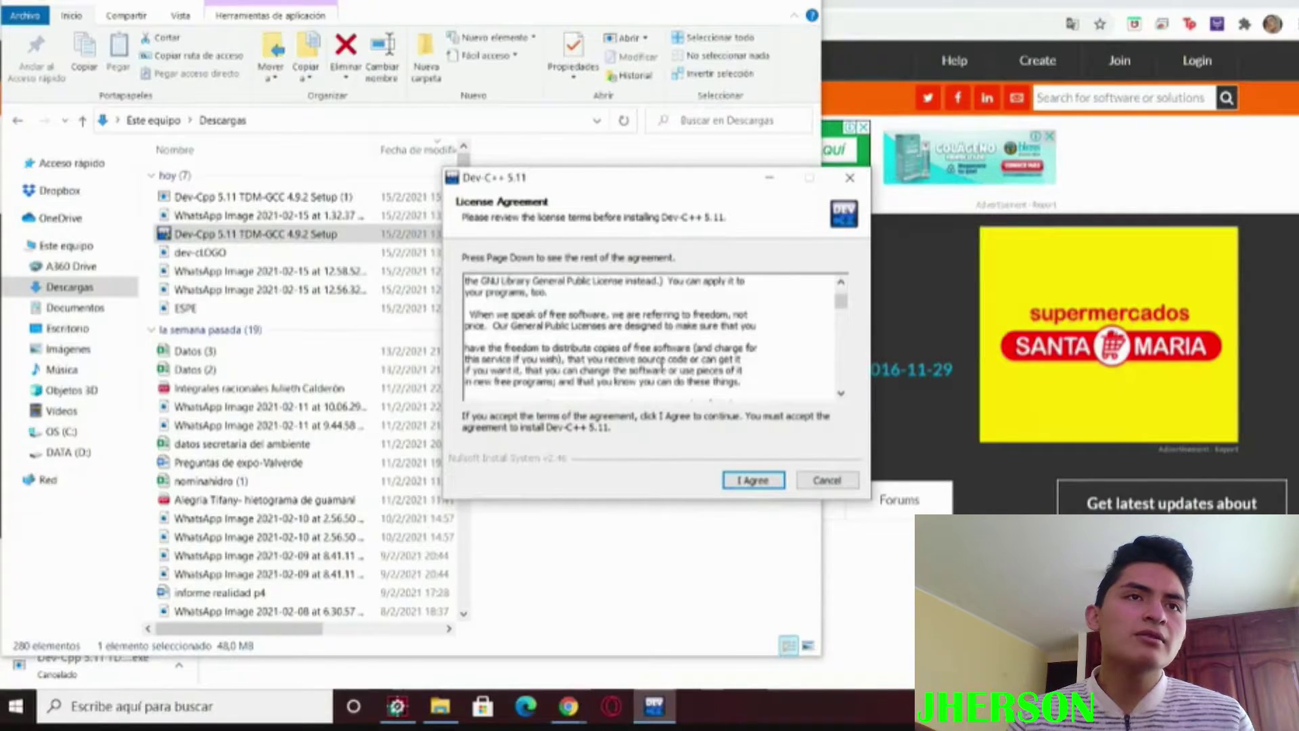
pyautogui.scroll(-4, 661, 364)
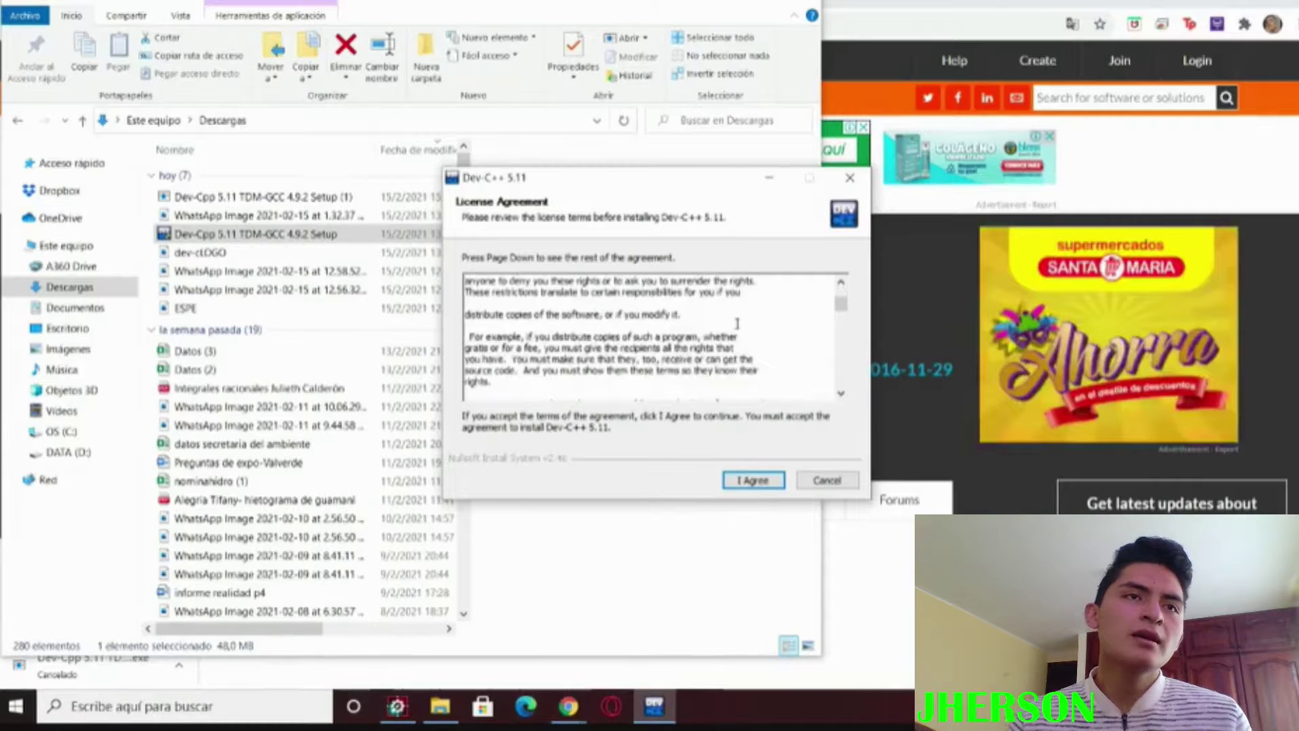
pyautogui.scroll(-4, 676, 314)
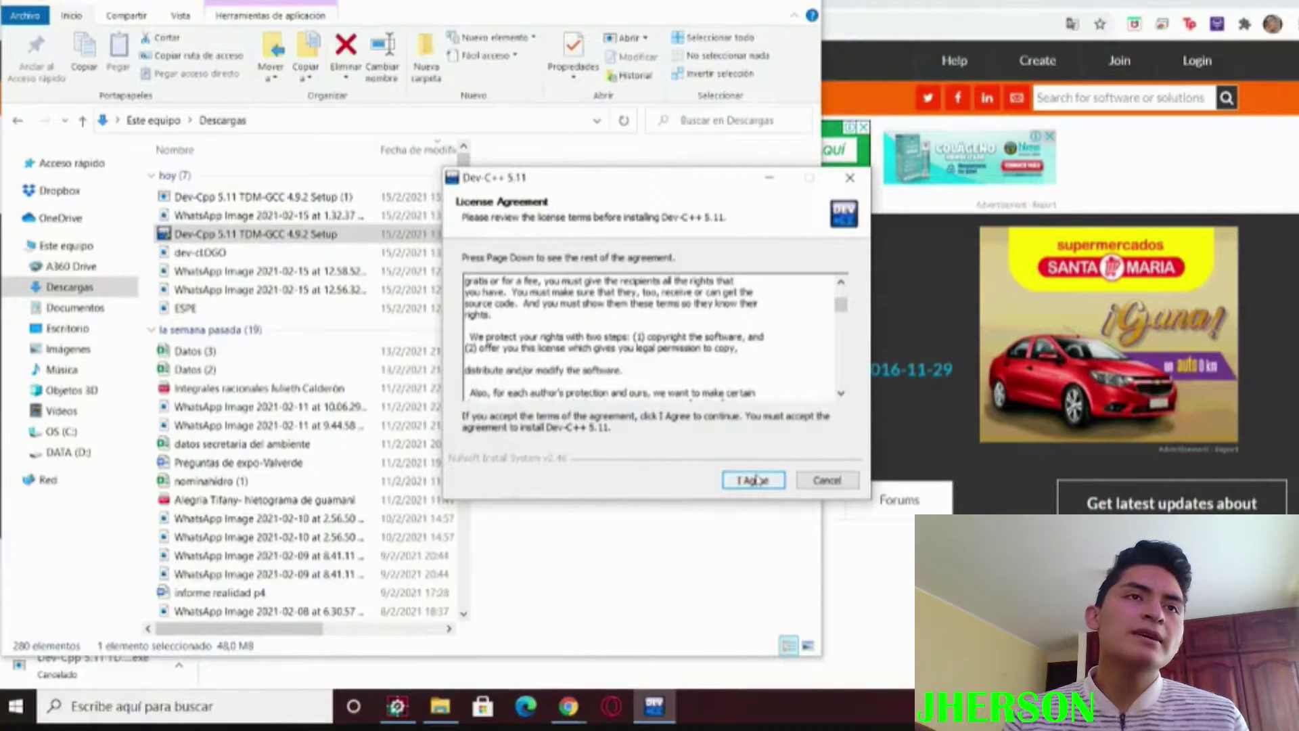
pyautogui.click(760, 481)
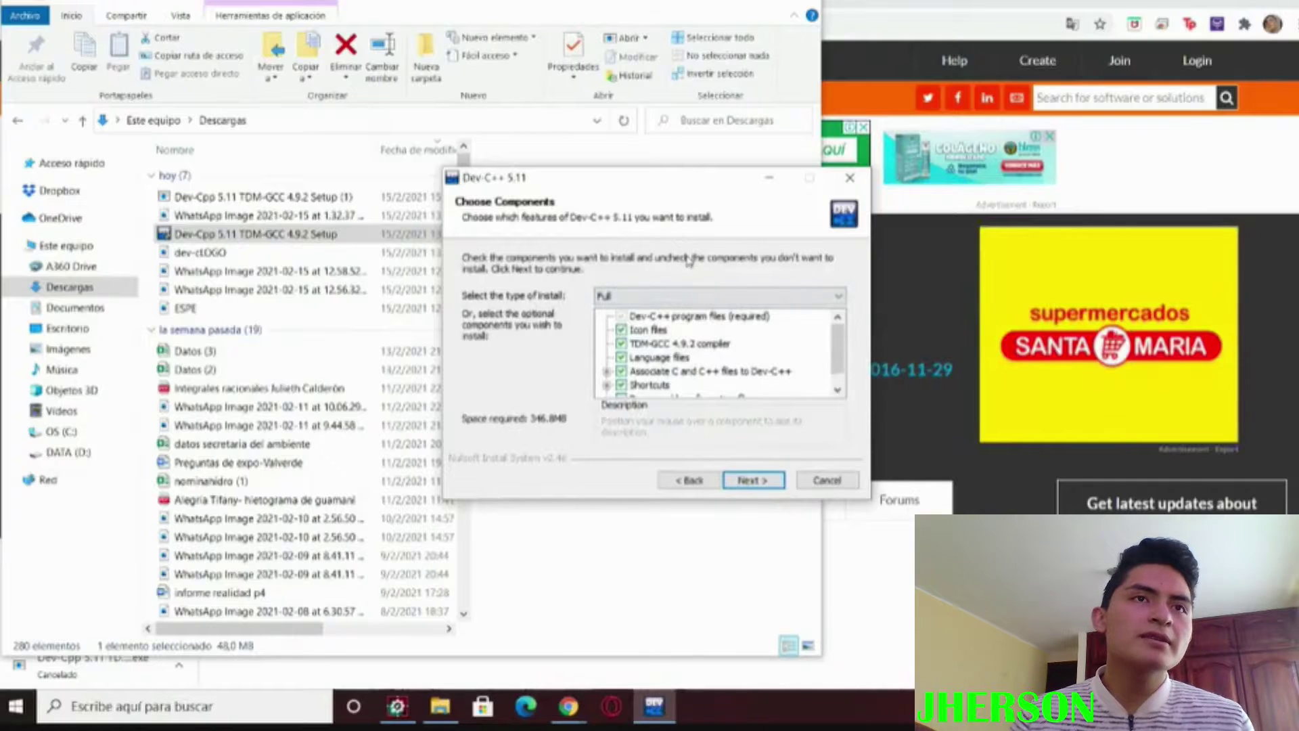
# Review the available install types, choose the Full installation and continue to the install location.
pyautogui.click(725, 304)
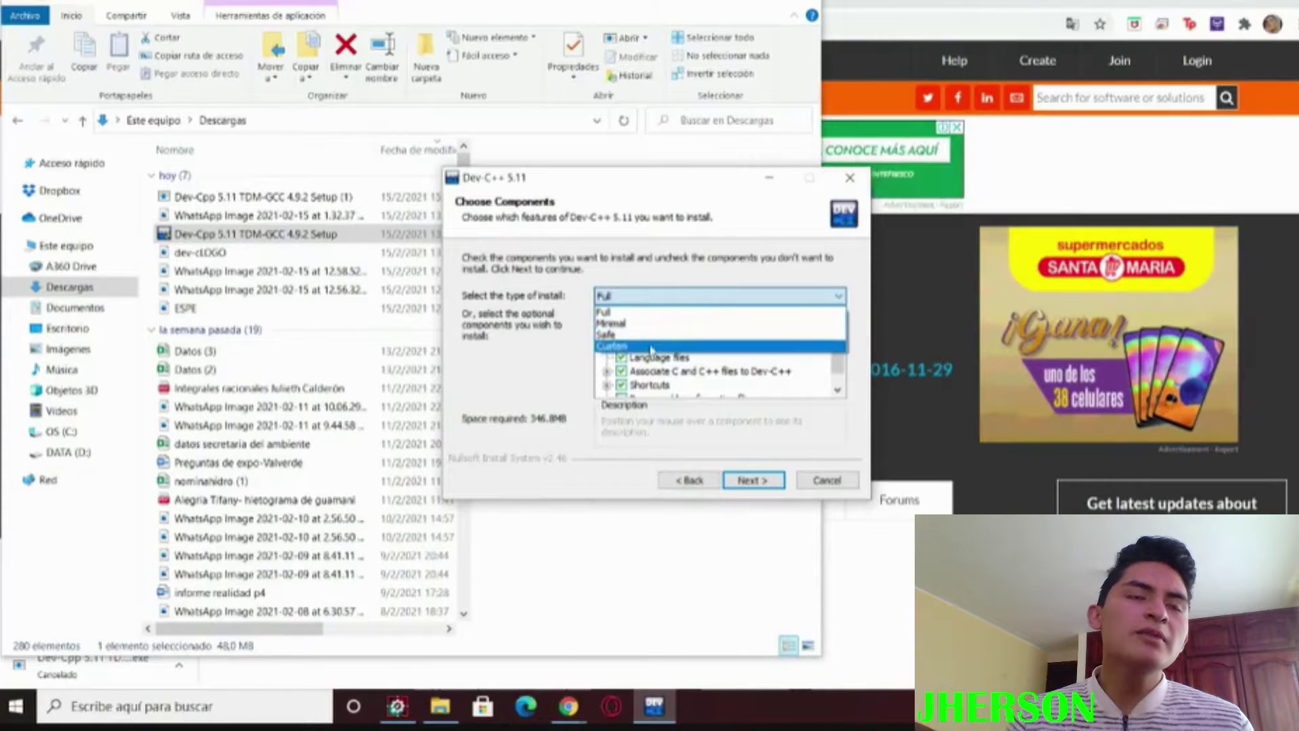
pyautogui.click(573, 360)
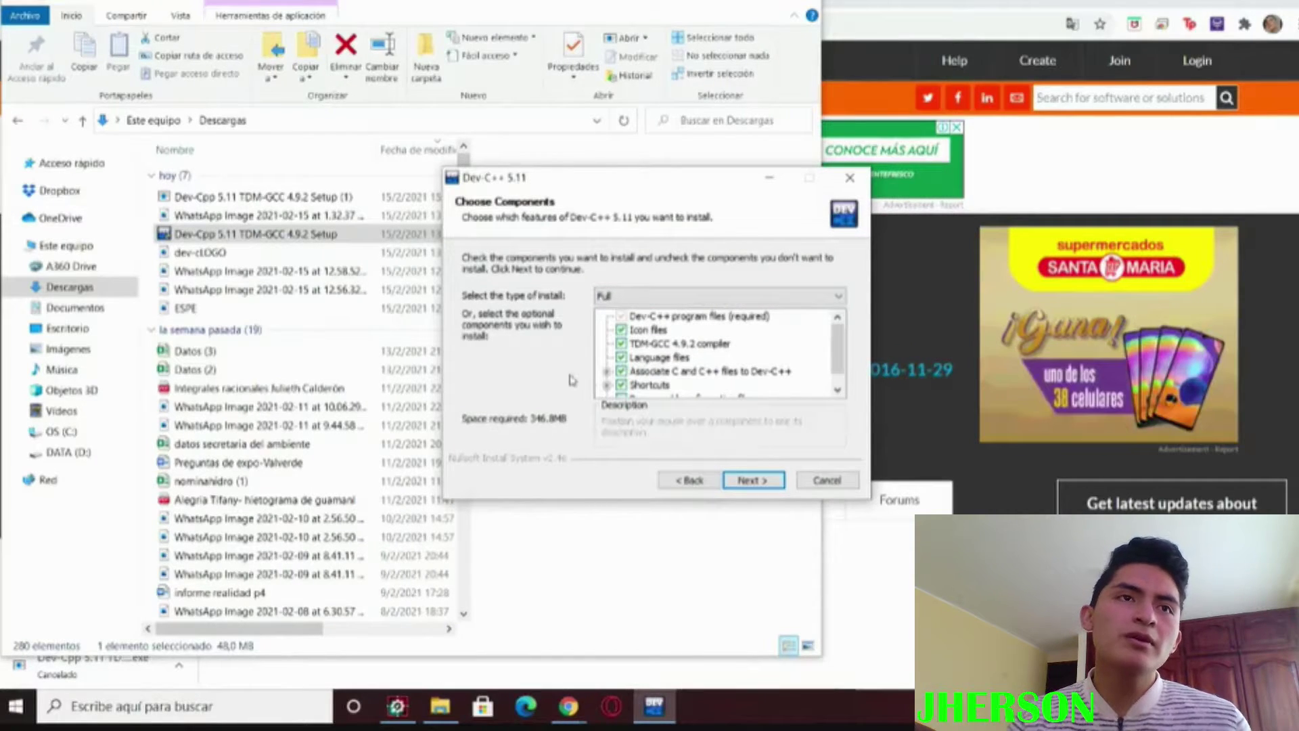
pyautogui.click(681, 297)
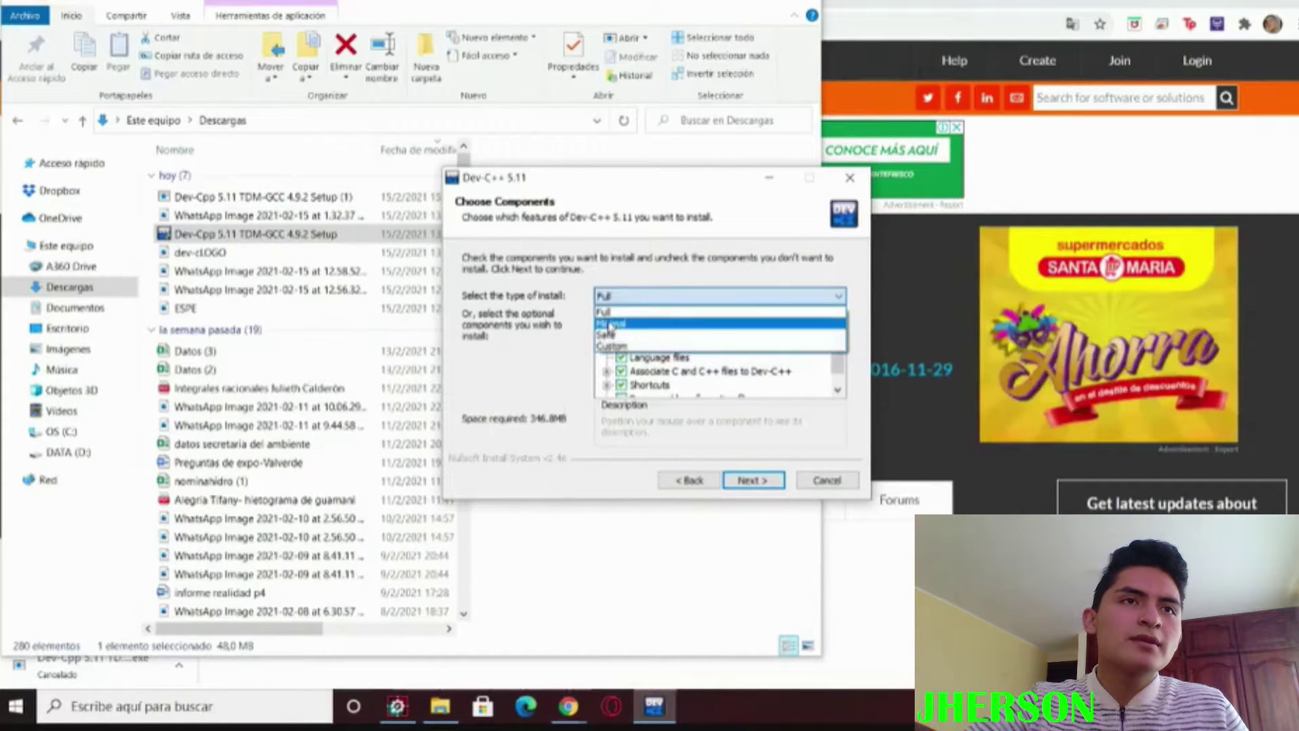
pyautogui.click(678, 312)
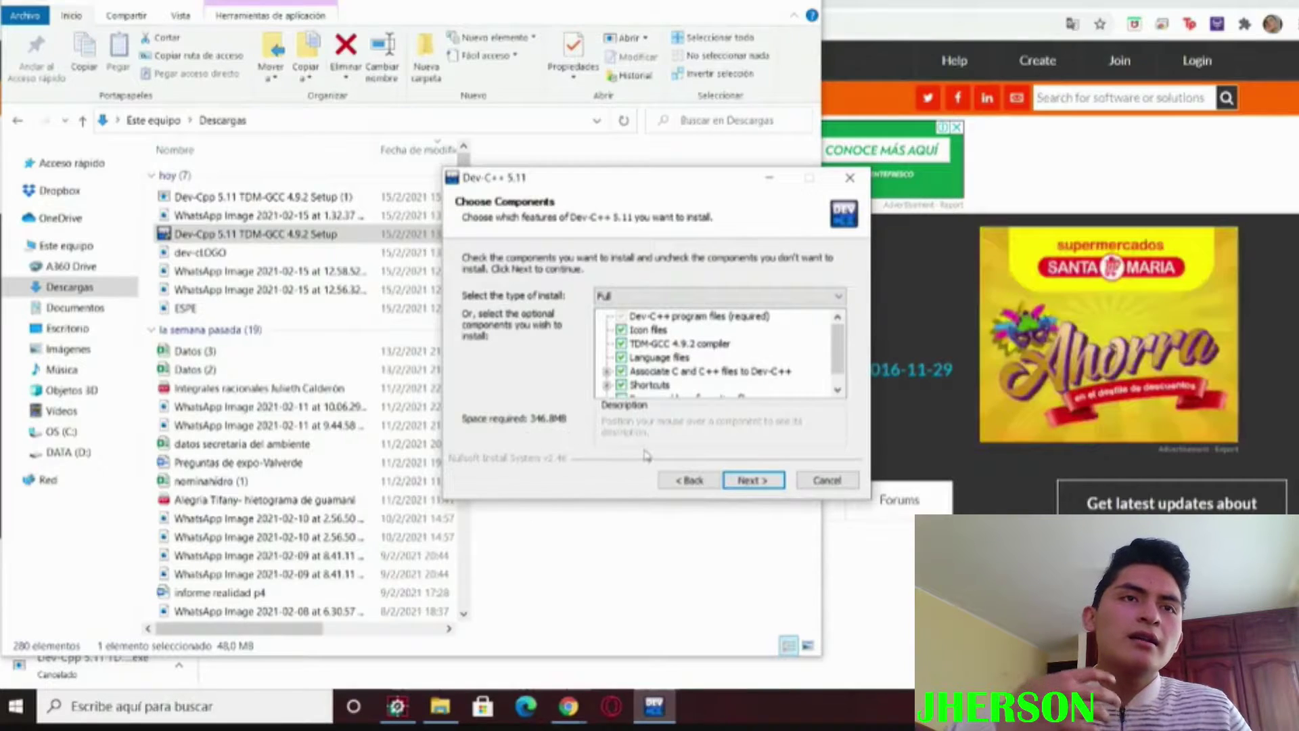
pyautogui.click(753, 480)
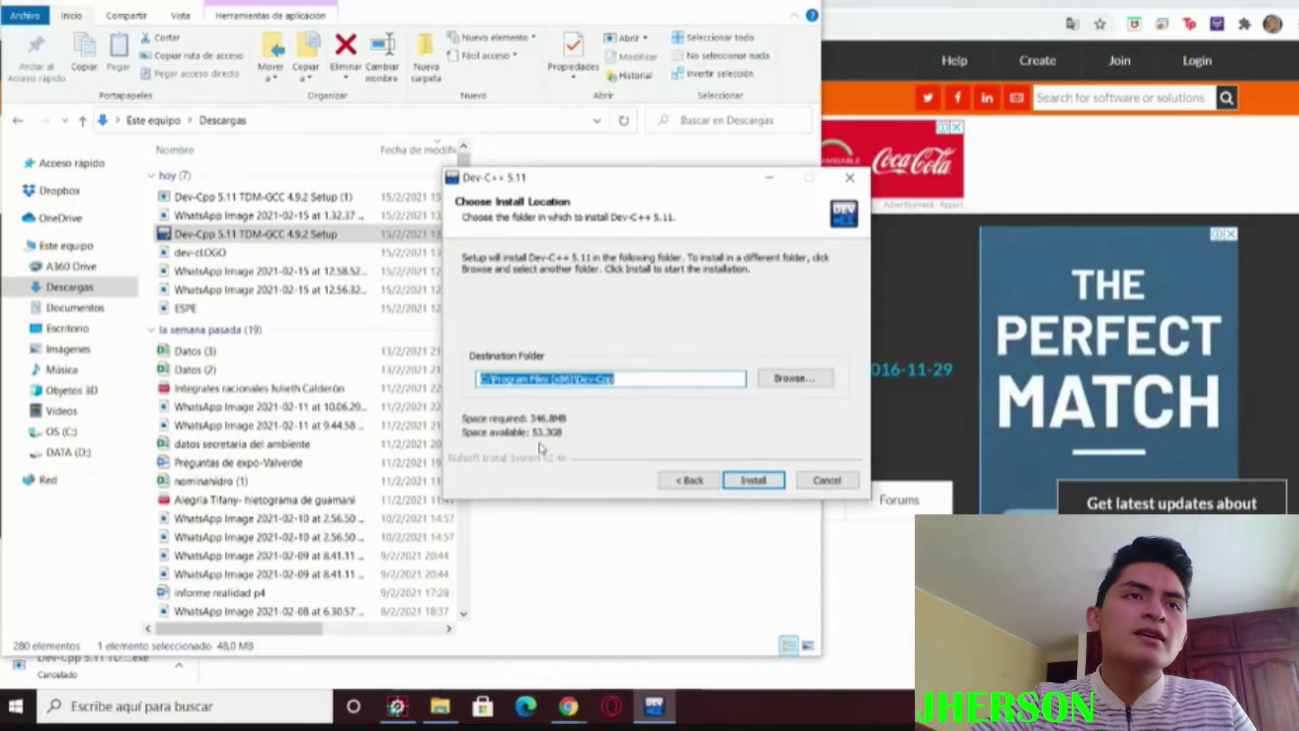
pyautogui.click(615, 379)
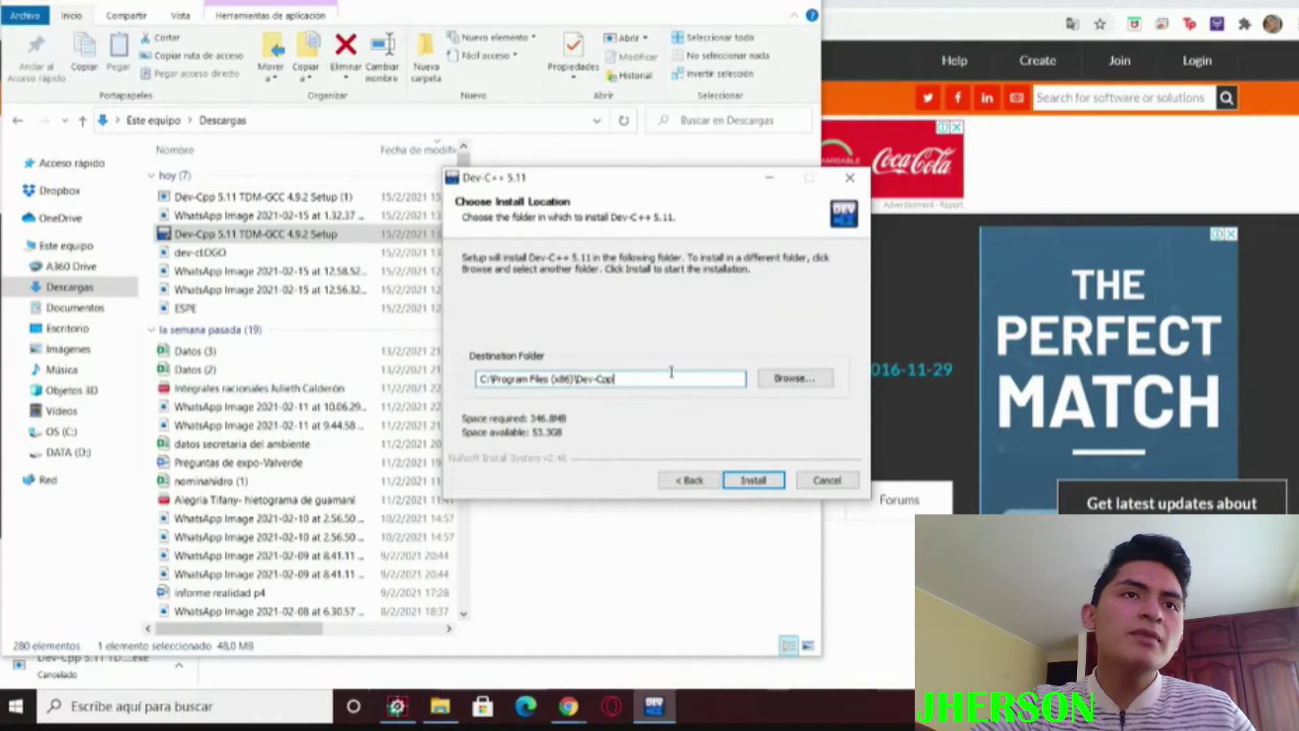
pyautogui.click(784, 379)
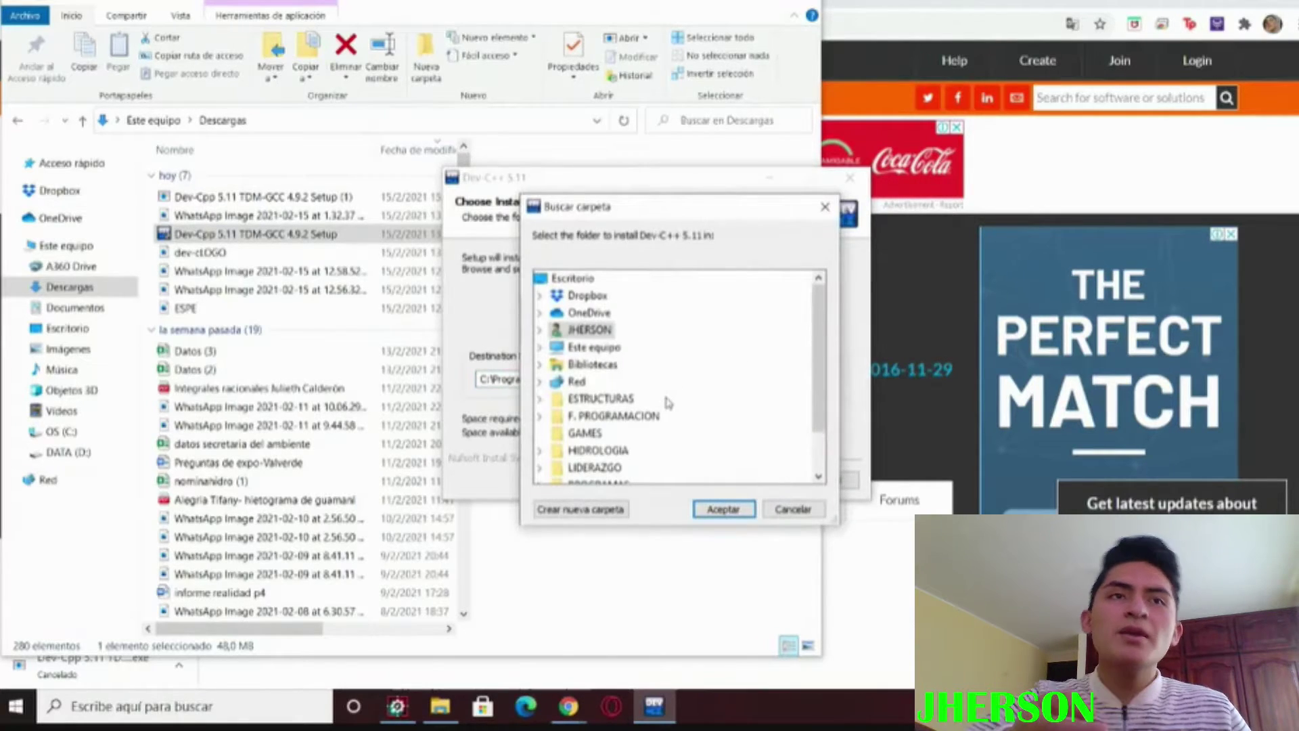
pyautogui.scroll(-1, 559, 366)
pyautogui.click(540, 295)
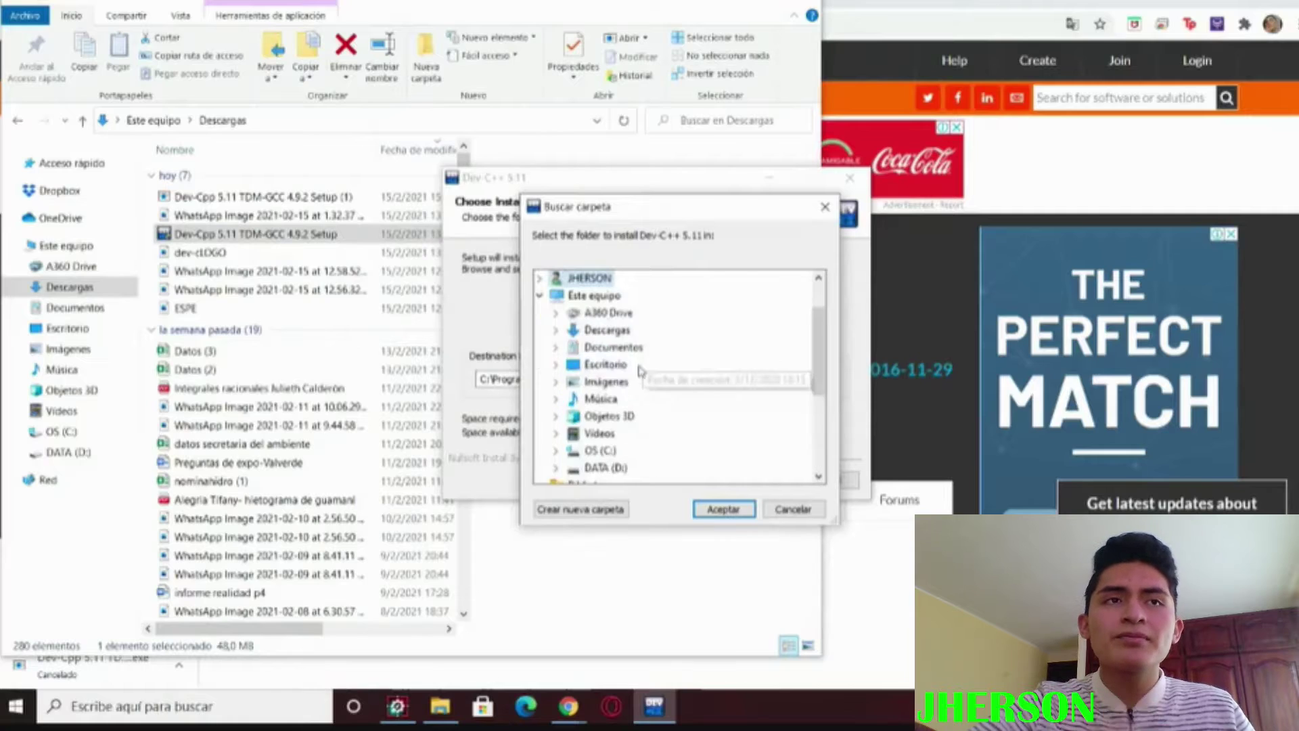
pyautogui.scroll(-1, 619, 406)
pyautogui.doubleClick(624, 415)
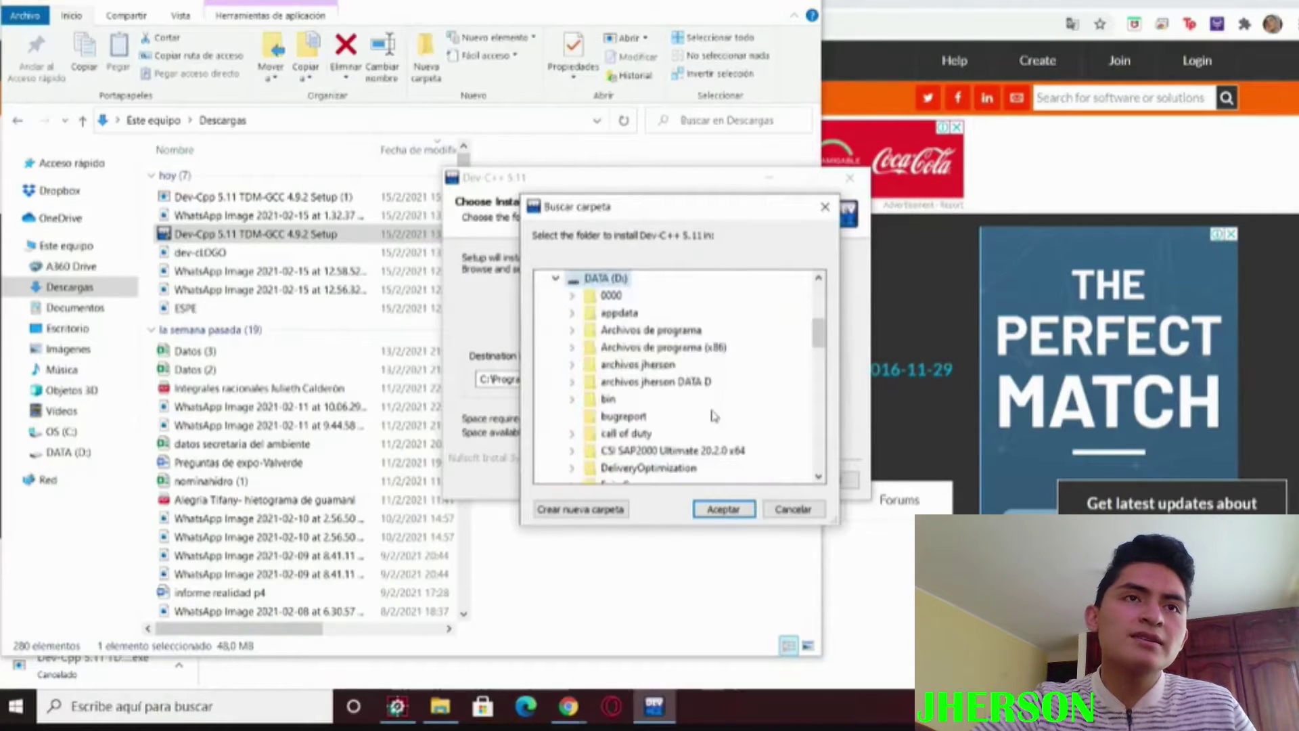
pyautogui.click(793, 509)
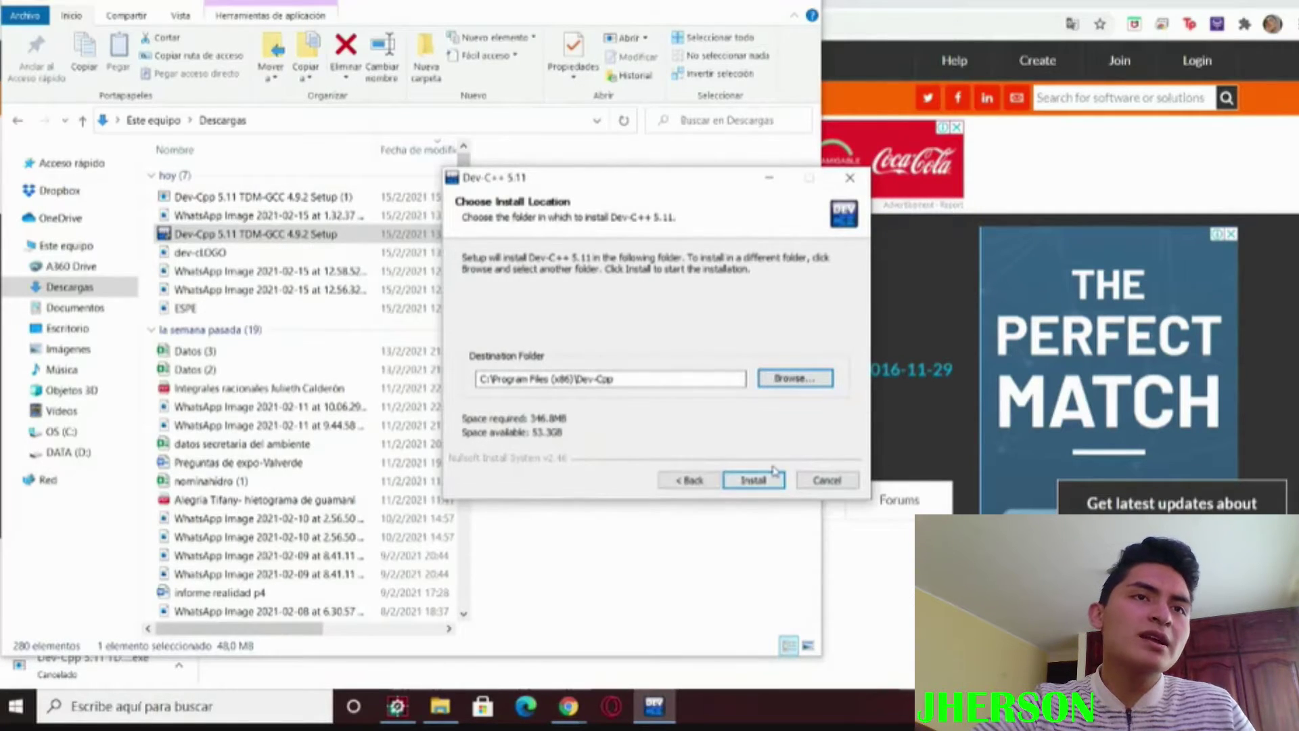
# Install Dev-C++ into C:\Program Files (x86)\Dev-Cpp and finish the setup wizard with Run Dev-C++ 5.11 enabled.
pyautogui.click(765, 485)
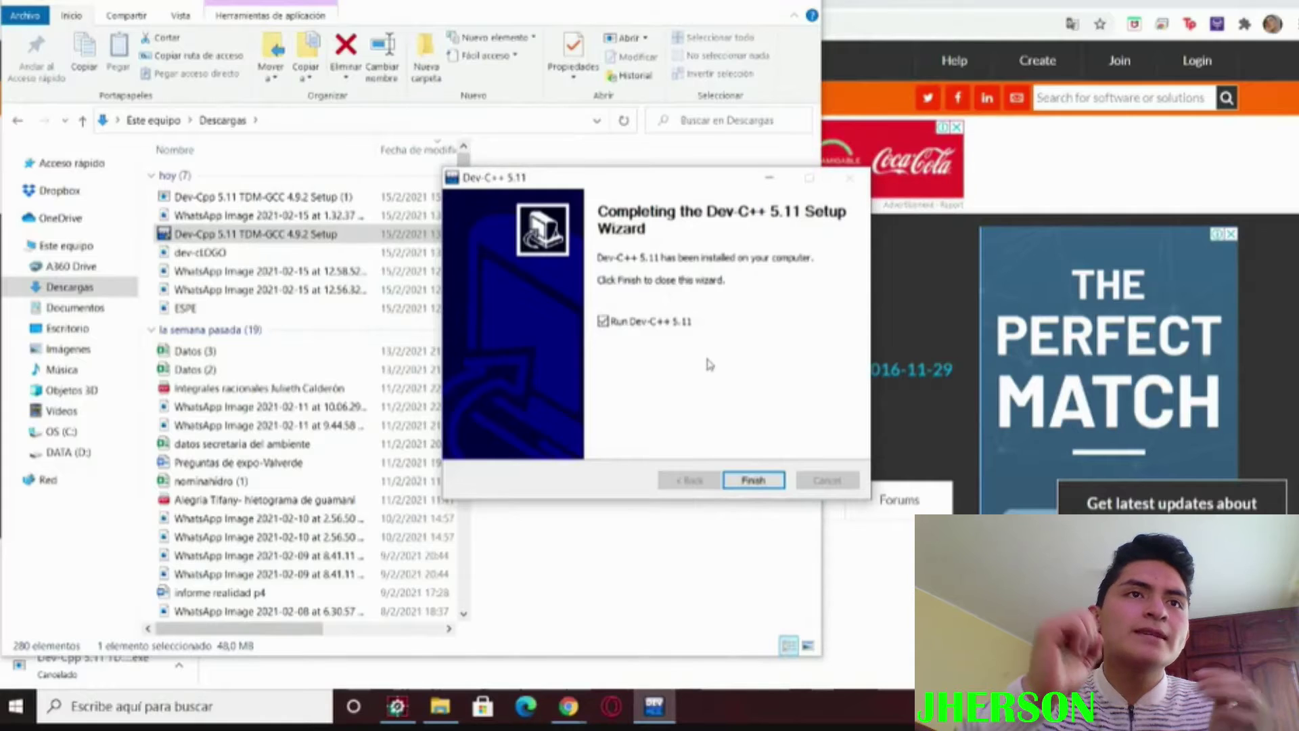
pyautogui.click(604, 322)
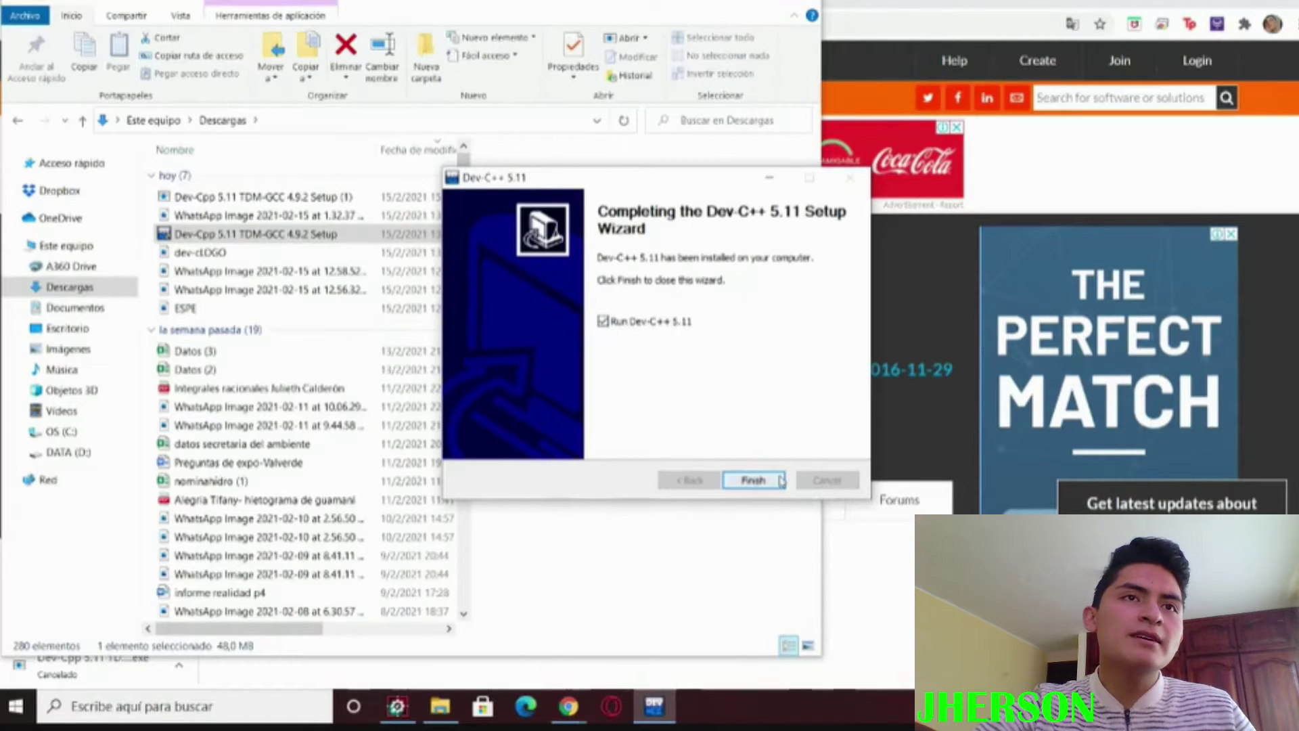
pyautogui.click(779, 481)
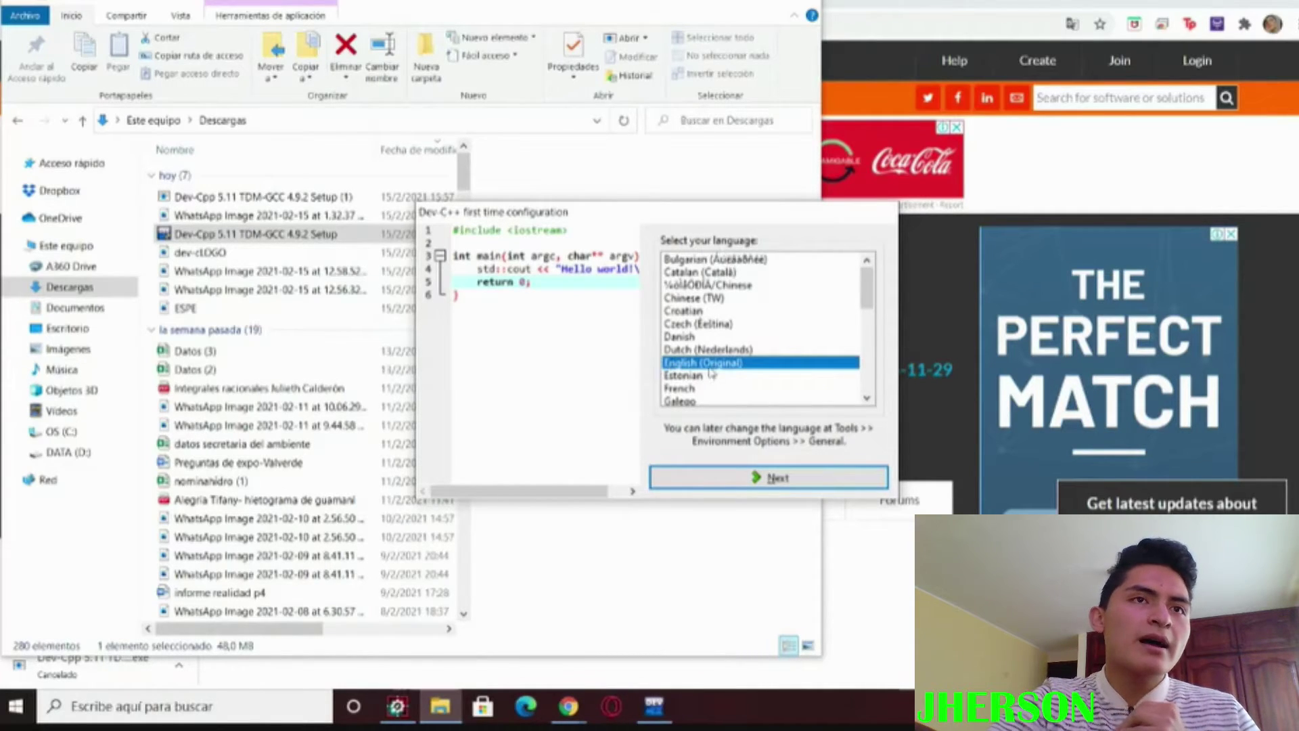
# Keep English (Original) as the language and set the editor theme to the Twilight color scheme with the Consolas font.
pyautogui.click(775, 477)
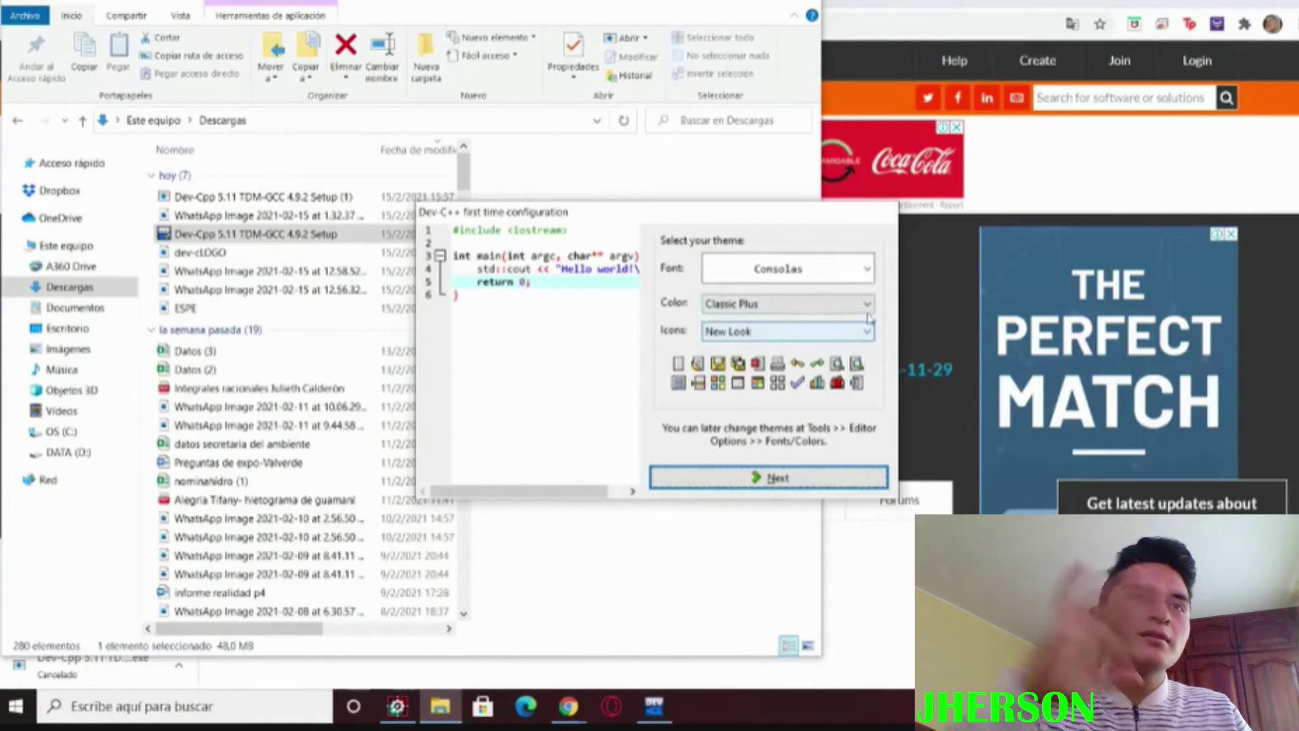
pyautogui.click(867, 269)
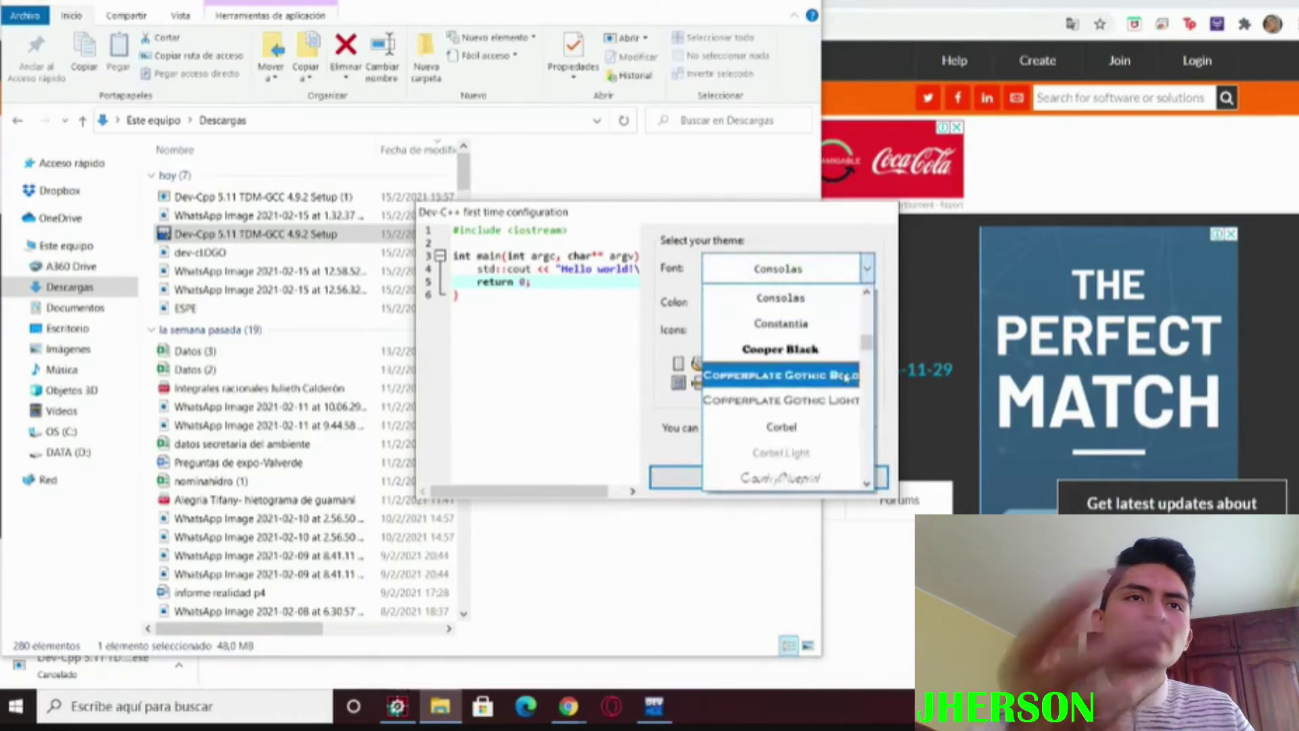
pyautogui.click(867, 270)
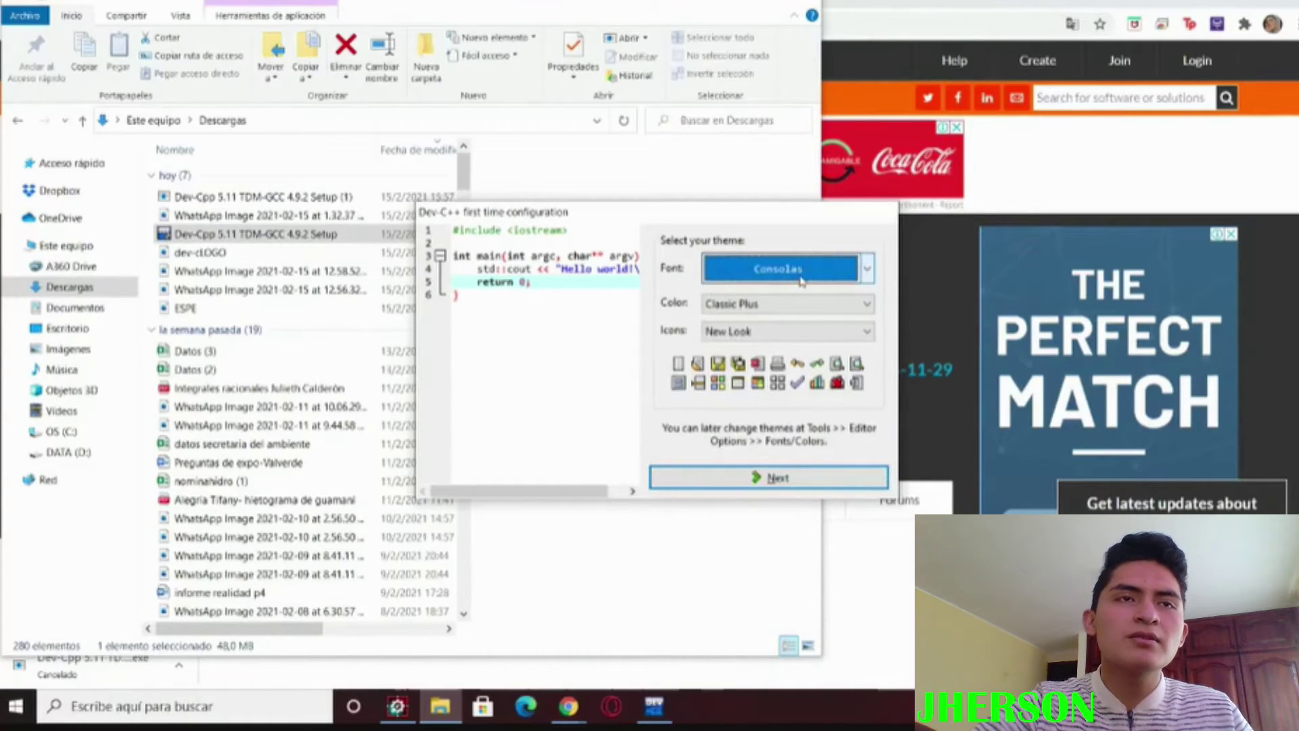
pyautogui.click(789, 312)
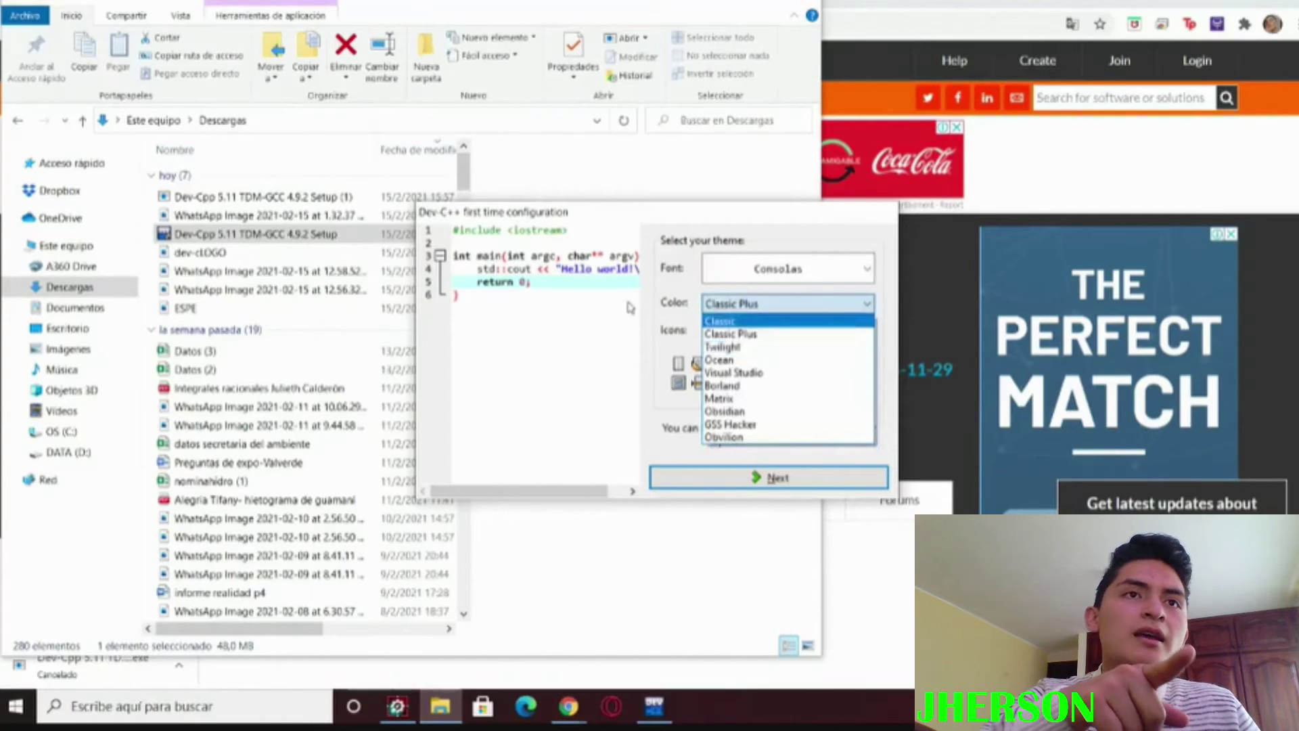
pyautogui.click(799, 348)
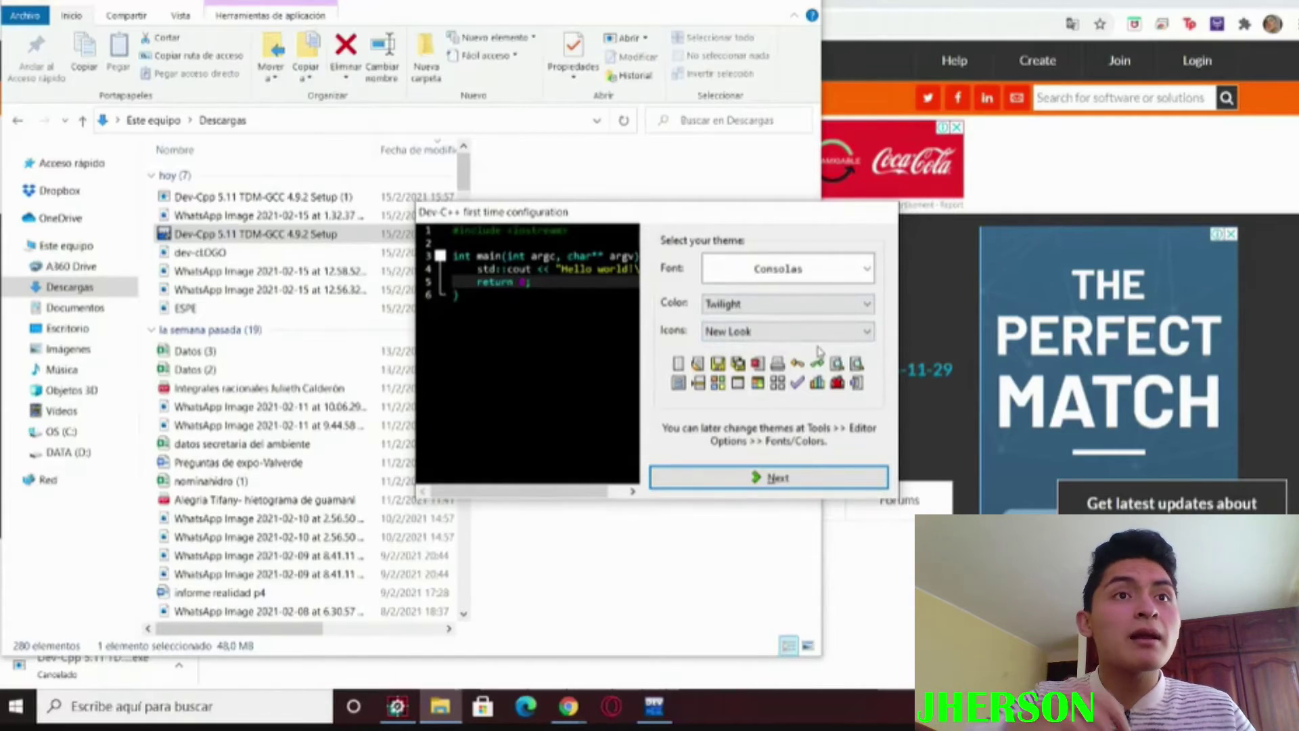
# Try the Gnome icon set in the theme settings and switch back to New Look.
pyautogui.click(837, 332)
pyautogui.click(837, 336)
pyautogui.click(836, 337)
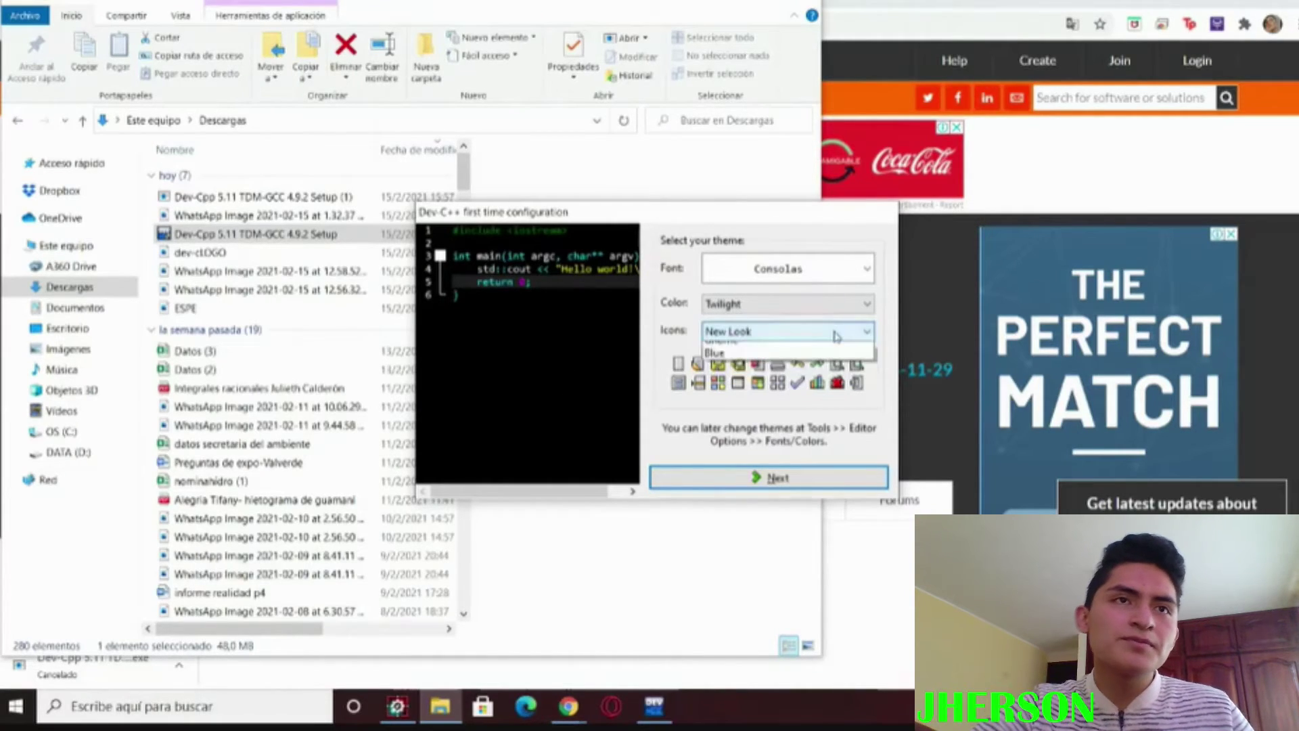
pyautogui.click(802, 357)
pyautogui.click(802, 343)
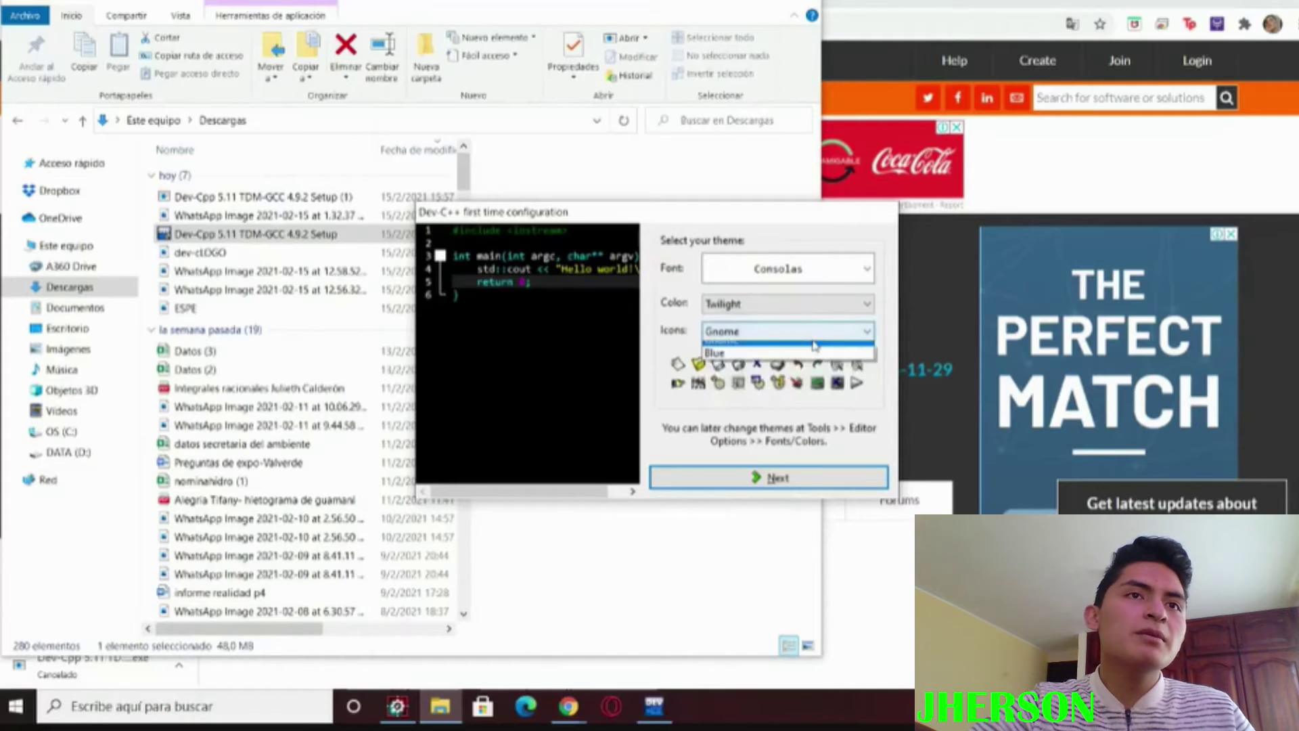
pyautogui.click(802, 346)
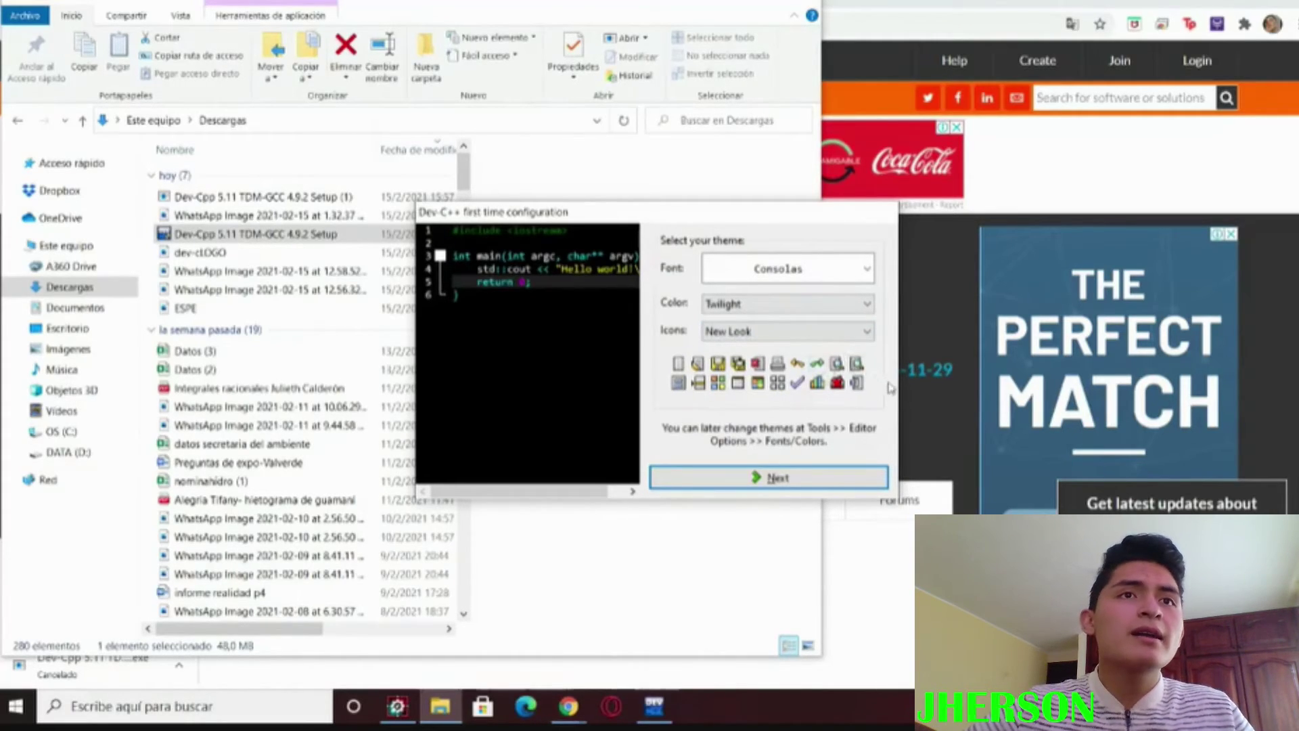
# Accept the chosen theme and finish the first time configuration.
pyautogui.click(788, 480)
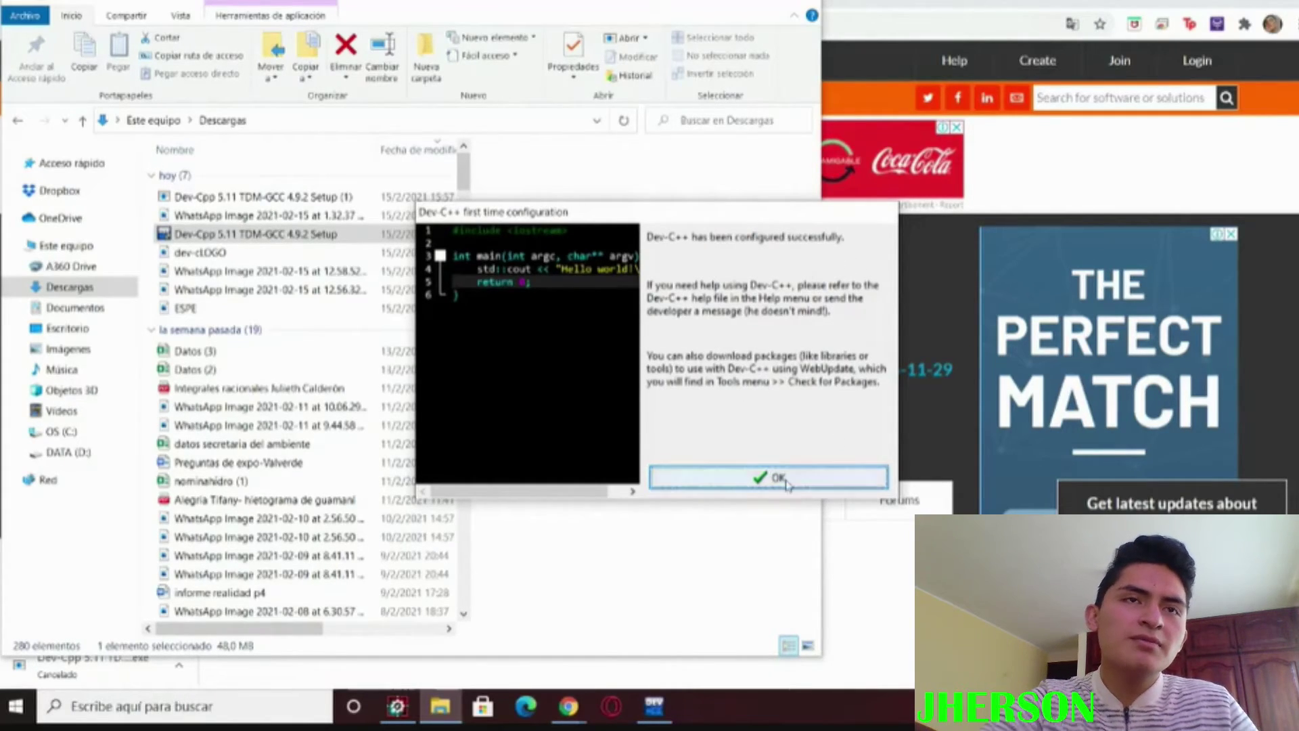
pyautogui.click(760, 474)
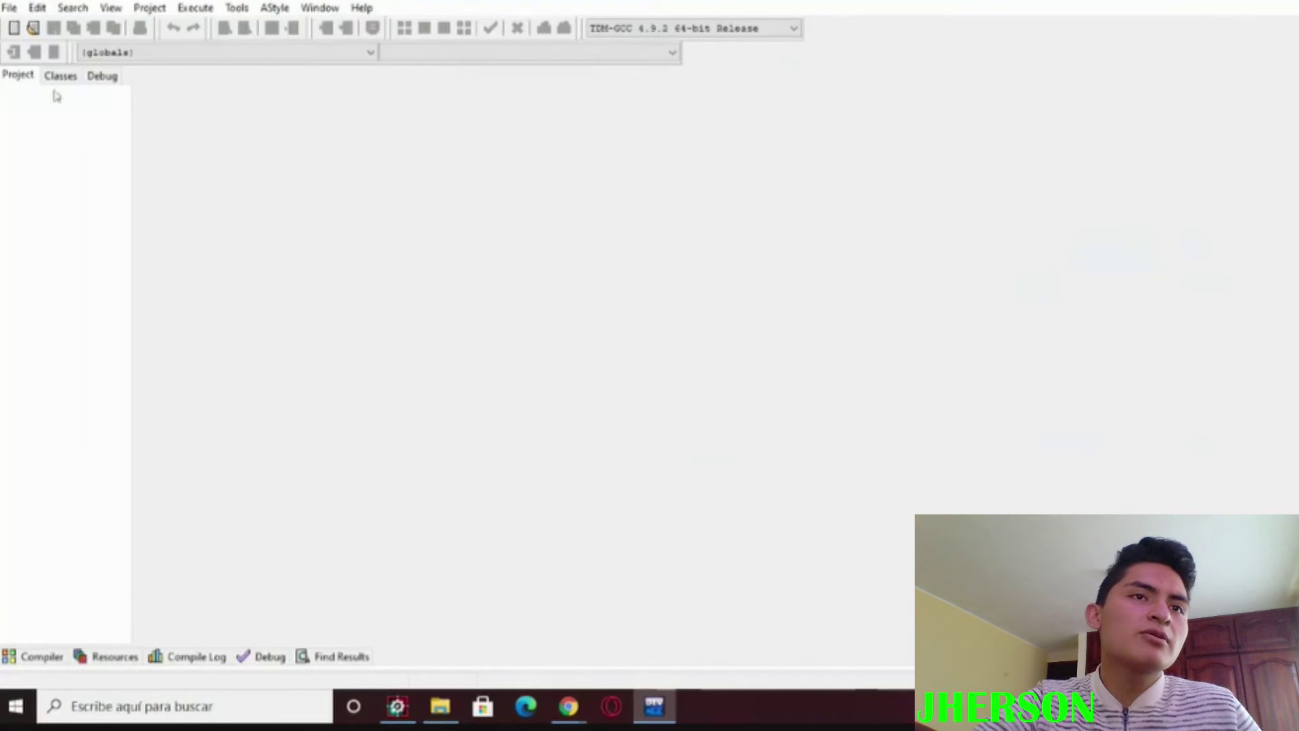
pyautogui.click(9, 7)
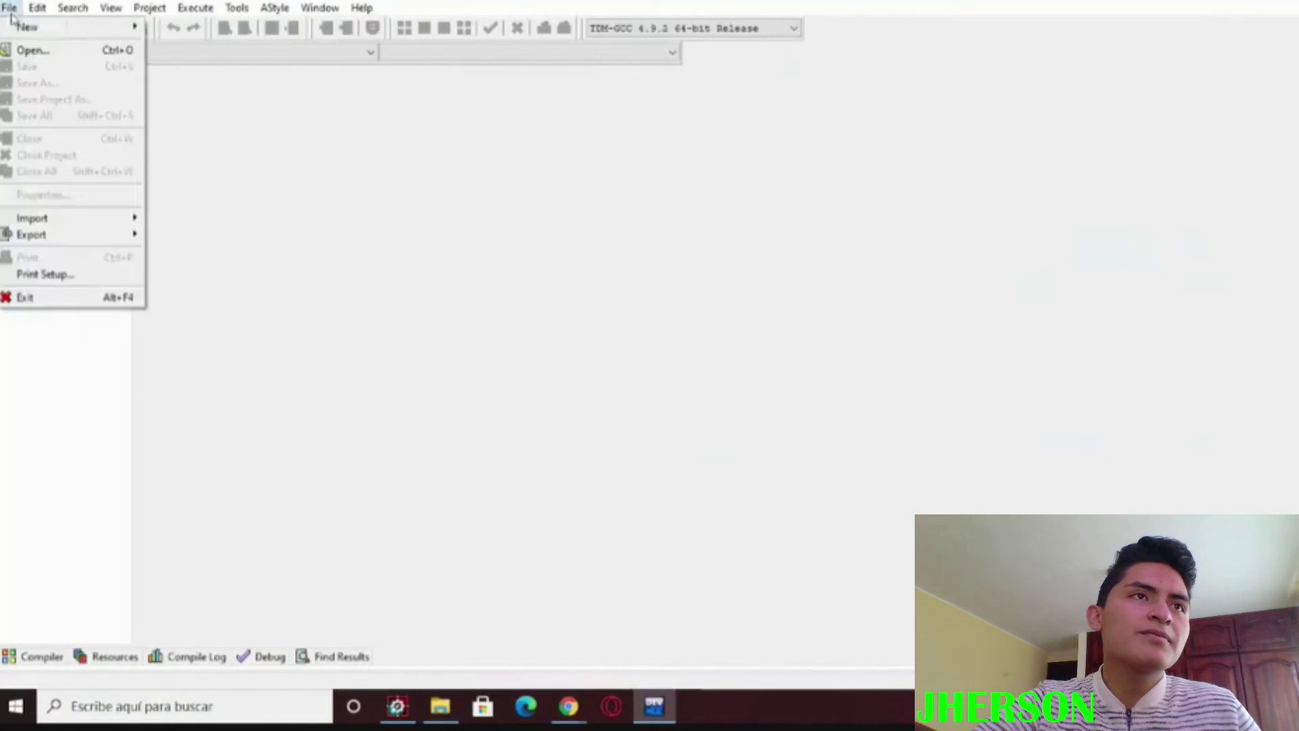
pyautogui.click(73, 52)
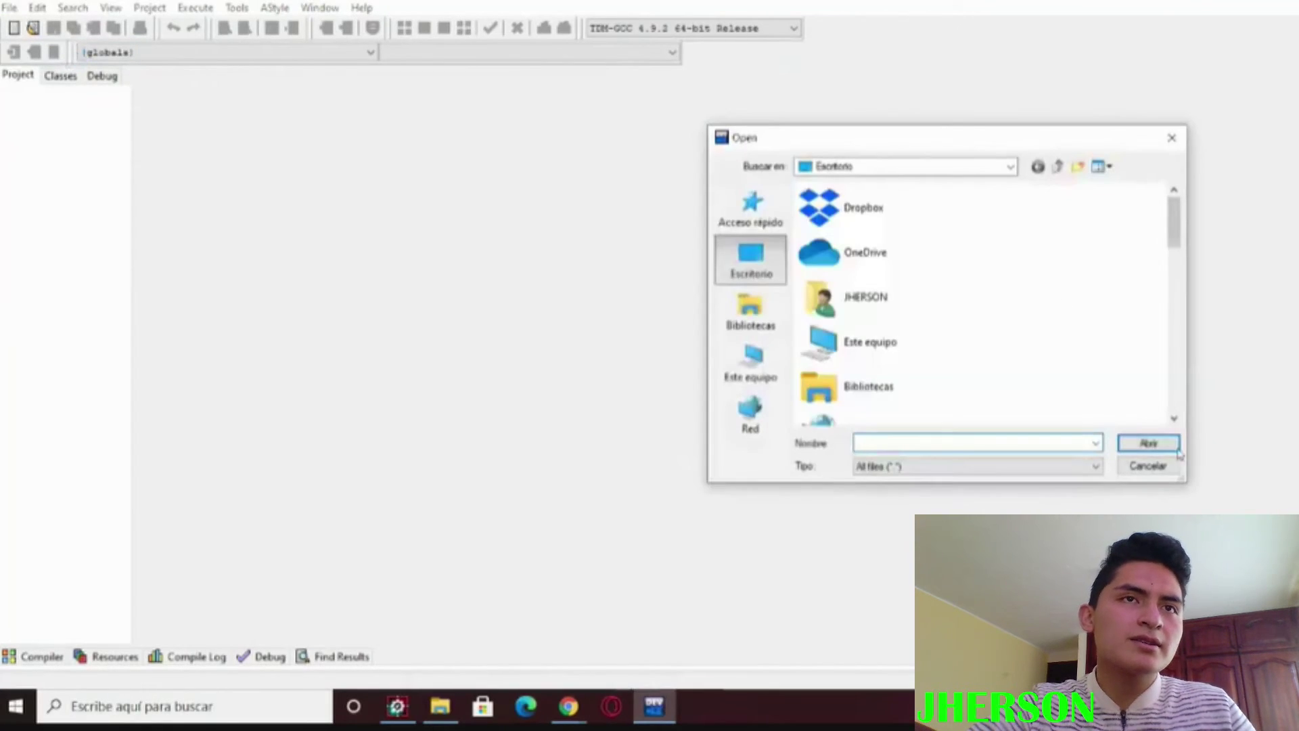
pyautogui.click(1158, 469)
# Create a new empty source file.
pyautogui.click(10, 7)
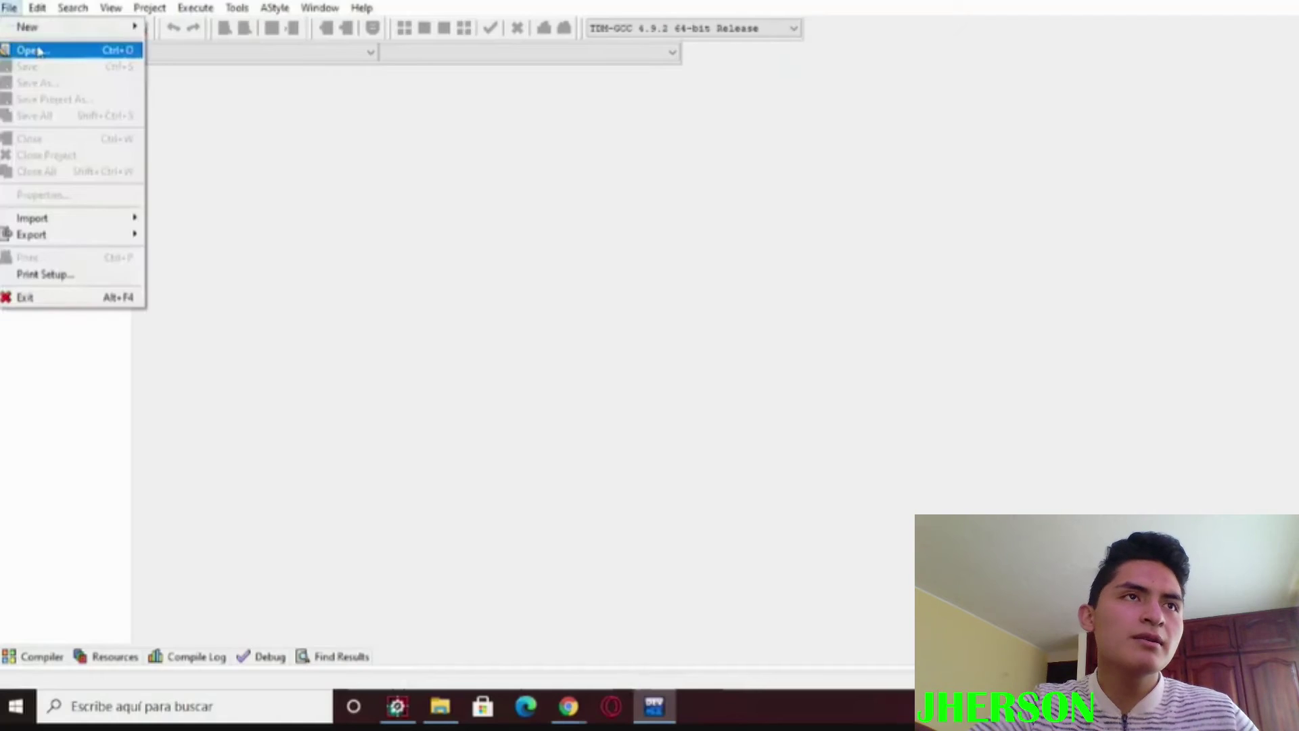
pyautogui.moveTo(42, 27)
pyautogui.click(184, 29)
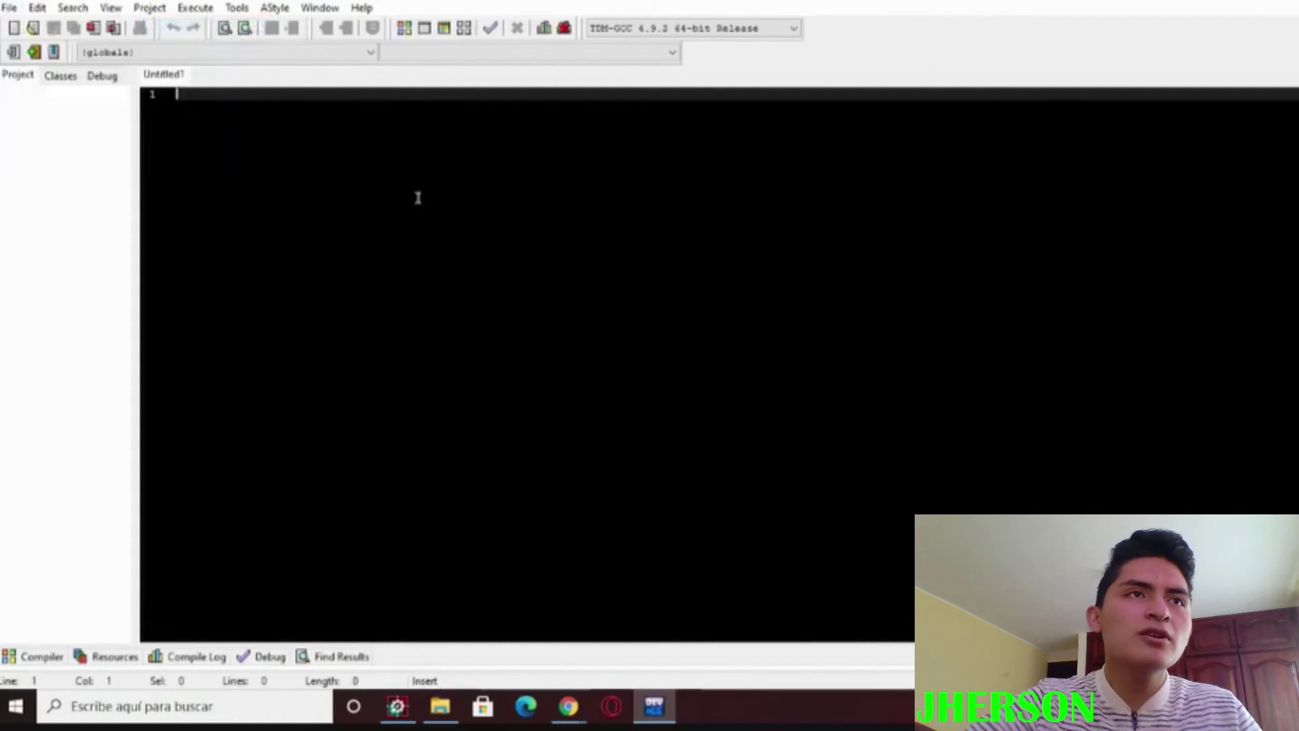
# Begin line 1 of the new source file with the preprocessor text "#stlib".
pyautogui.write('#')
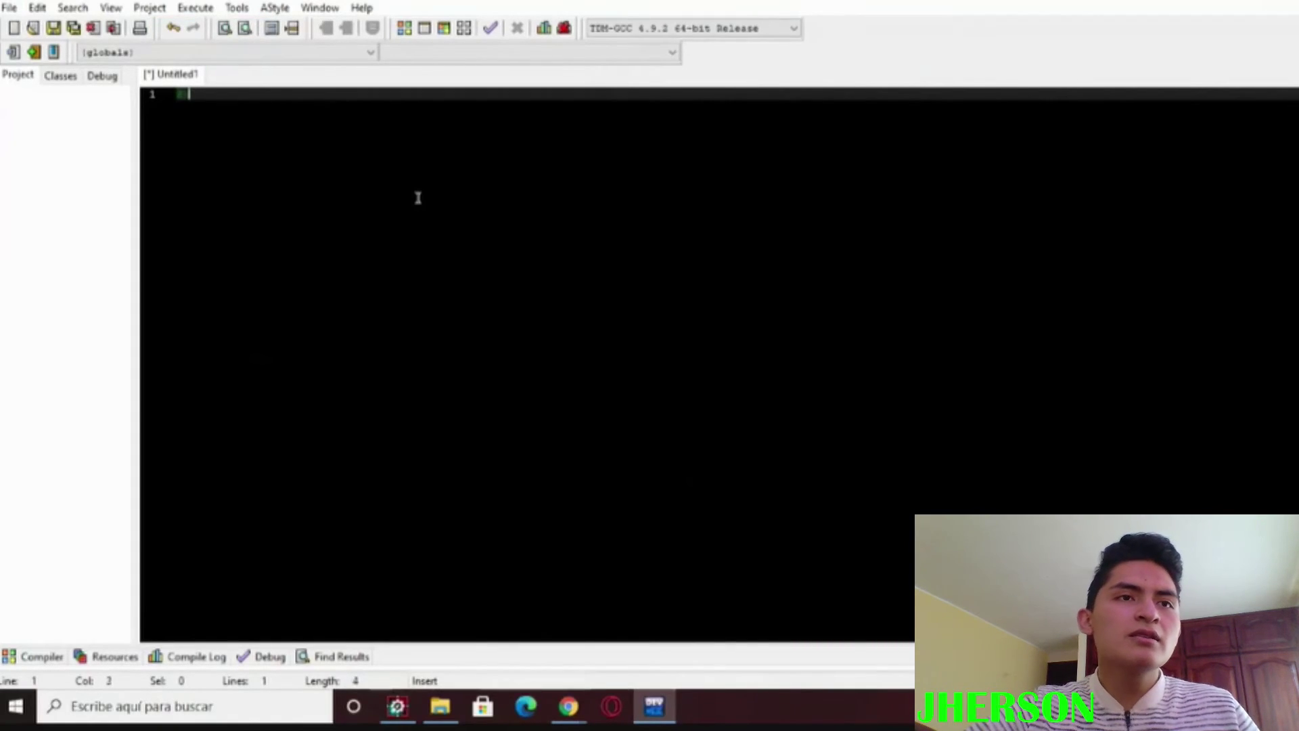
pyautogui.write('inclu')
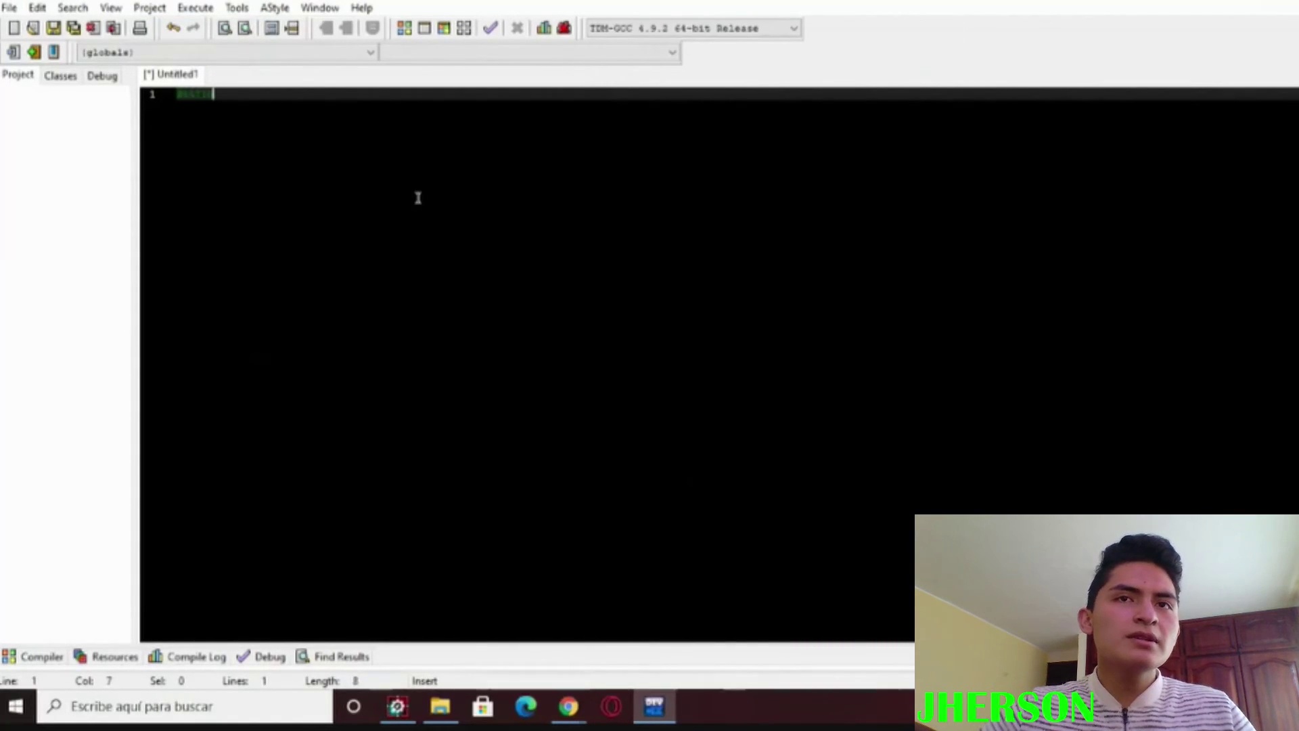
pyautogui.write('de<')
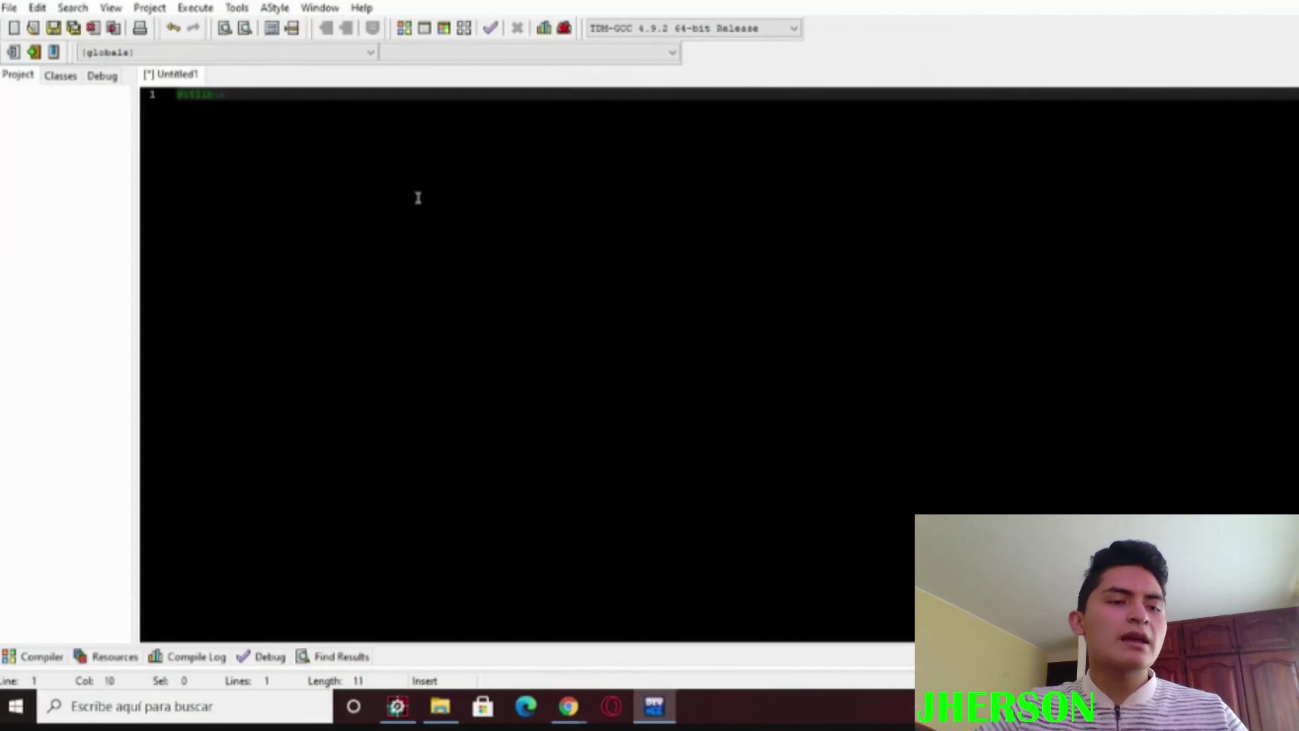